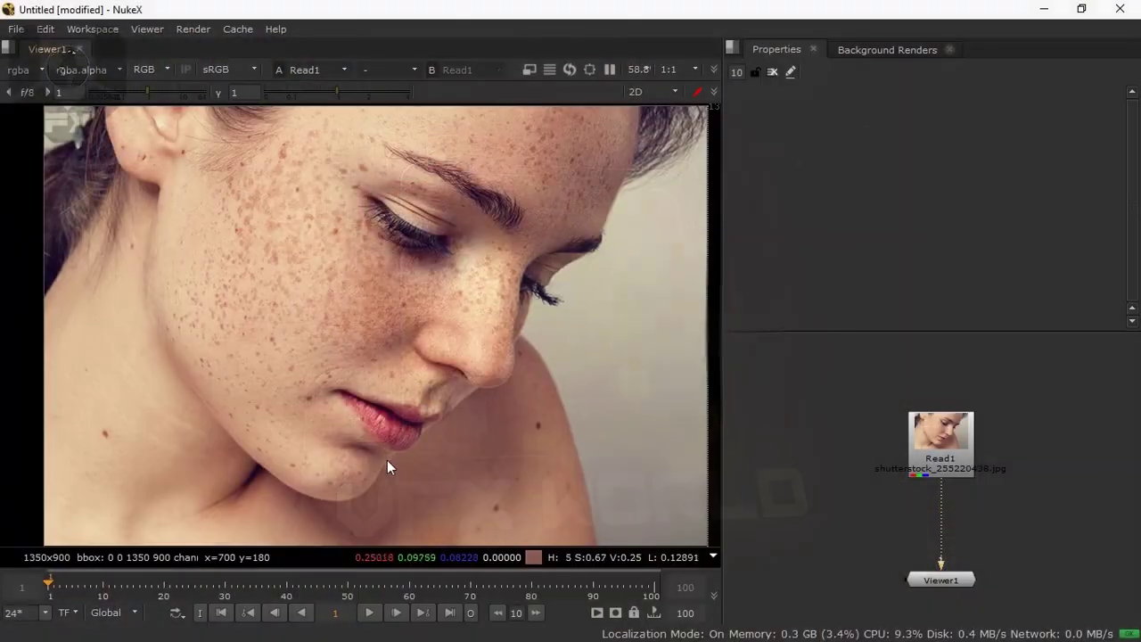
Zoom the Viewer out to 50% on the freckled portrait and bring up Task View
{"action": "scroll", "coordinate": [369, 322], "scroll_direction": "down", "scroll_amount": 1}
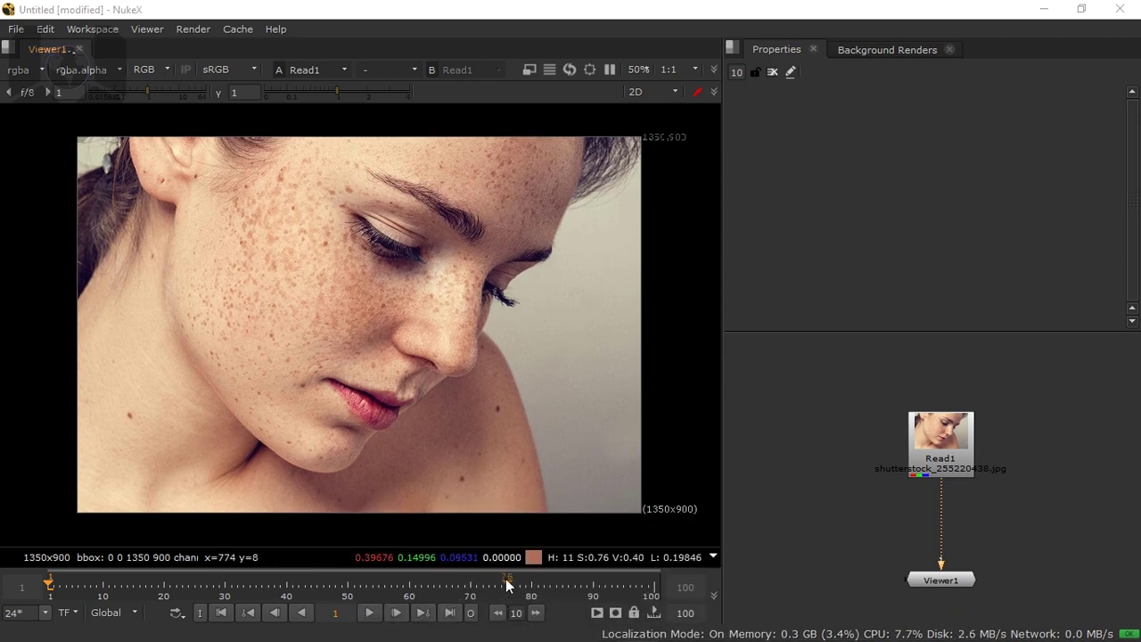
{"action": "key", "text": "super+Tab"}
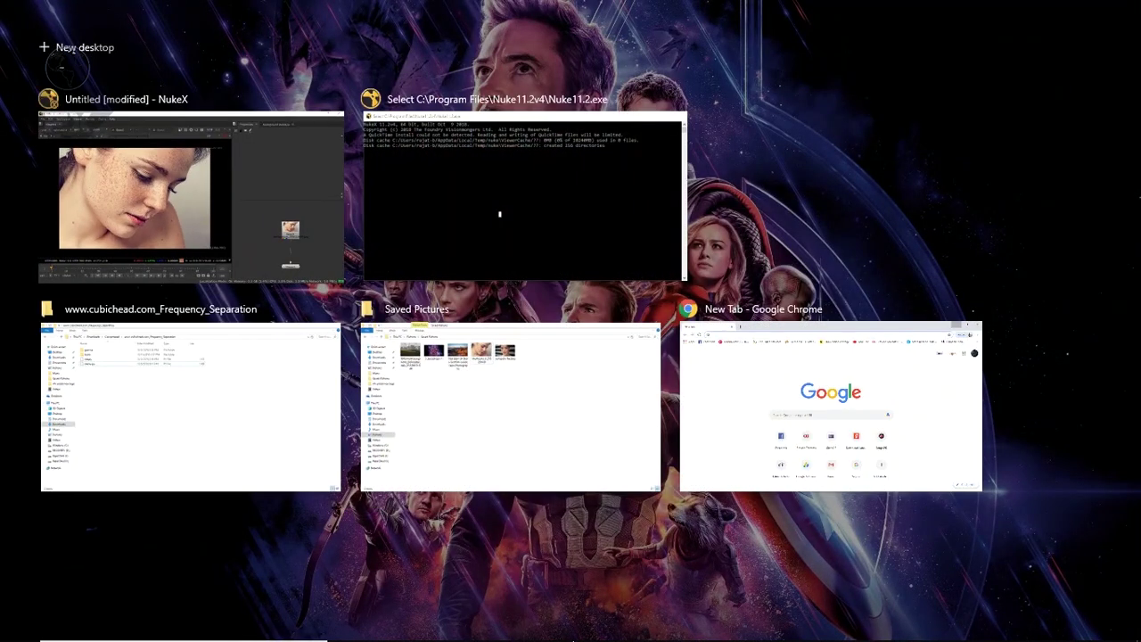
Copy all four items (gizmos, icons, init.py, menu.py) from the Frequency_Separation folder
{"action": "left_click", "coordinate": [295, 433]}
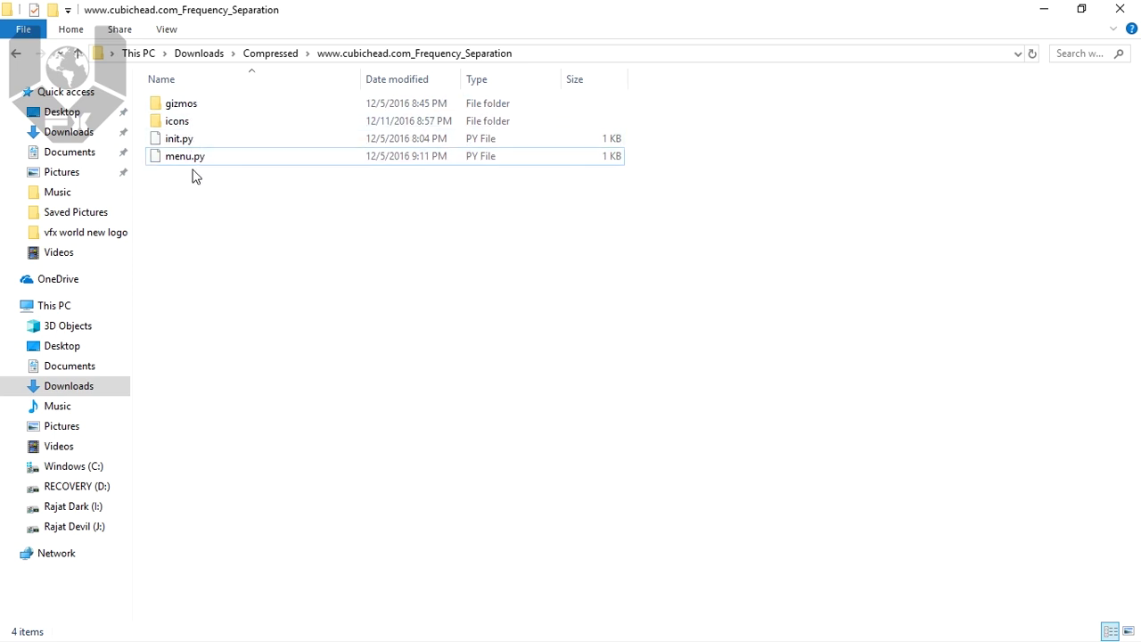
{"action": "key", "text": "ctrl+a"}
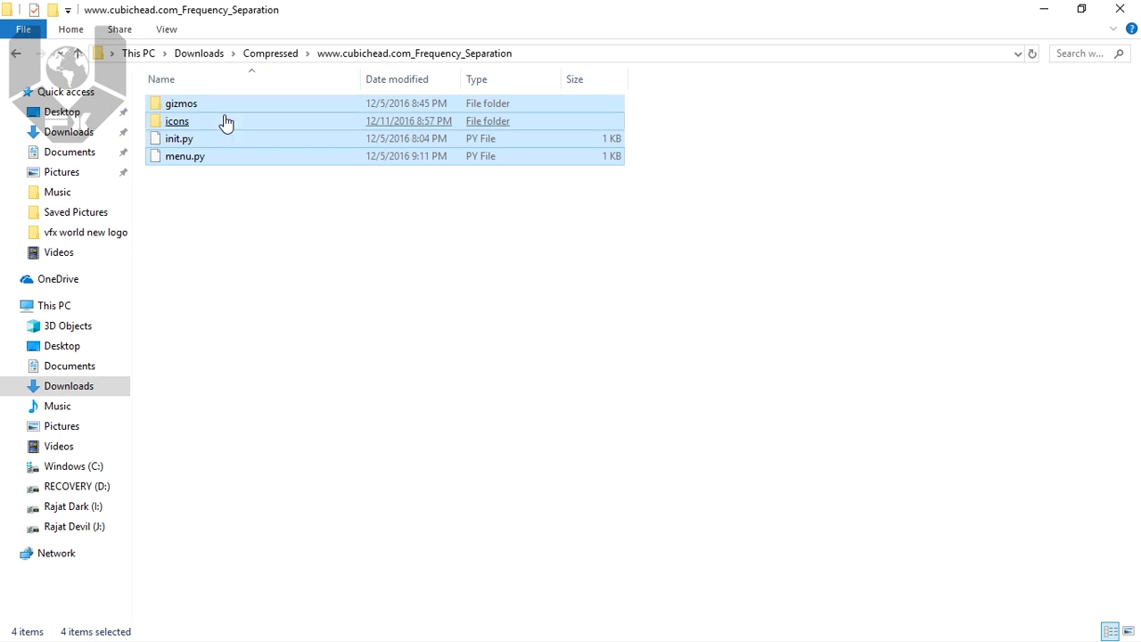
{"action": "right_click", "coordinate": [225, 118]}
{"action": "left_click", "coordinate": [289, 444]}
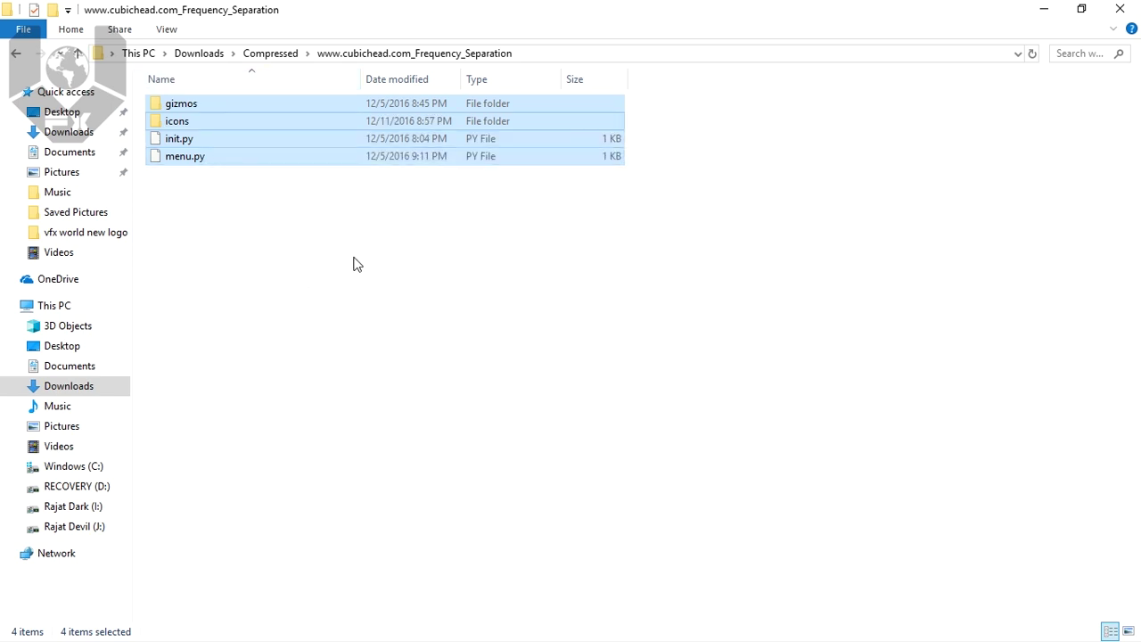
Browse to the .nuke folder in the user's home folder on Windows (C:)
{"action": "left_click", "coordinate": [70, 308]}
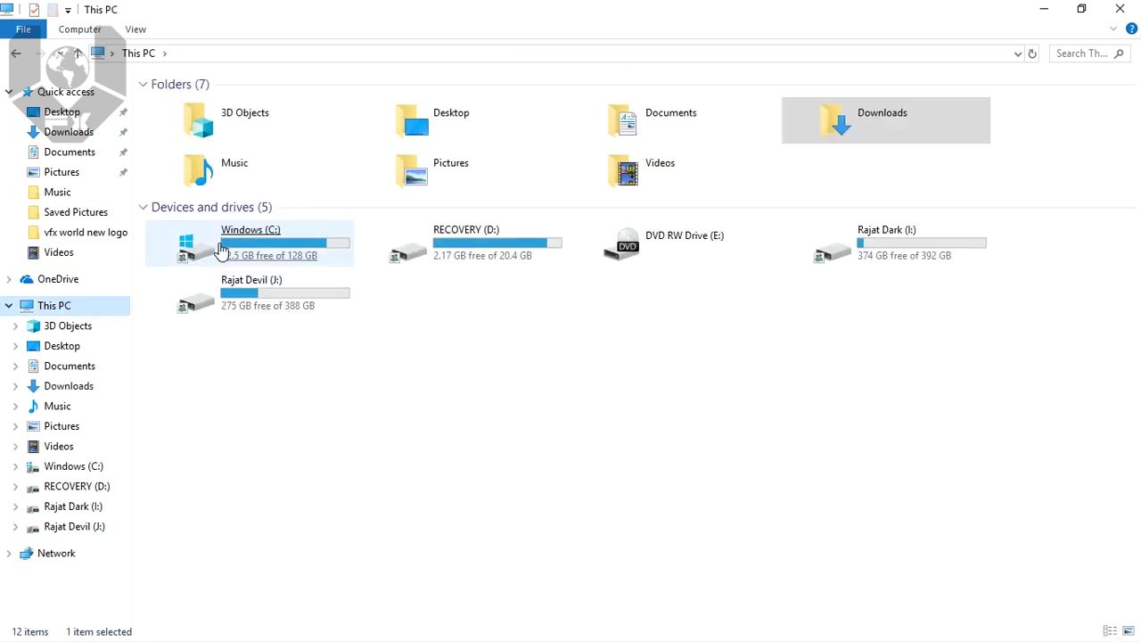
{"action": "left_click", "coordinate": [221, 249]}
{"action": "double_click", "coordinate": [220, 249]}
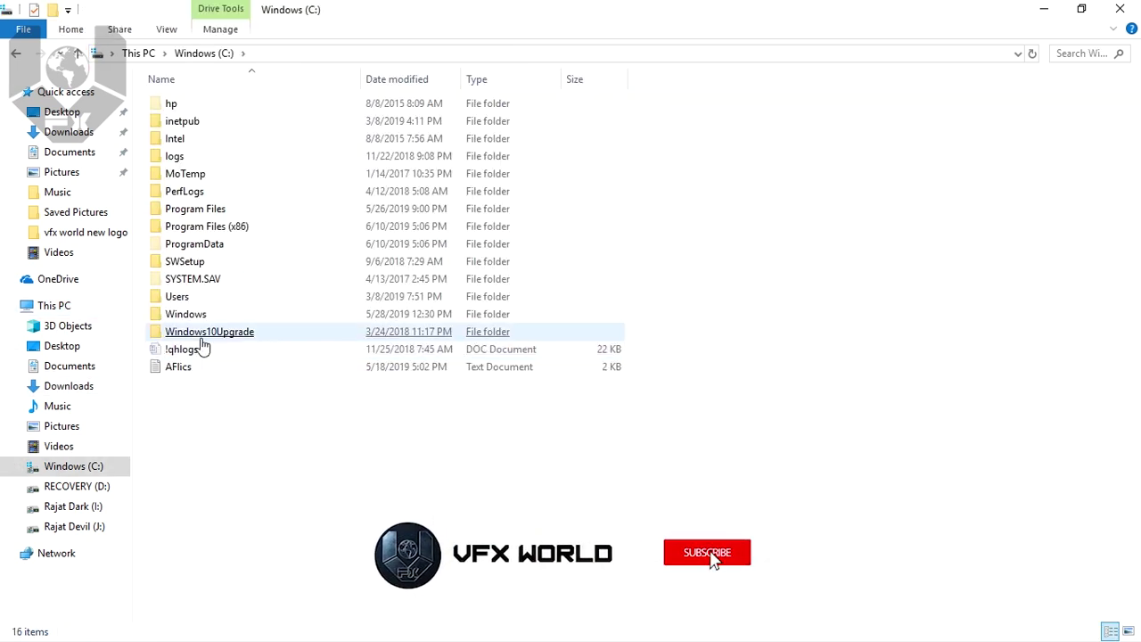
{"action": "double_click", "coordinate": [182, 298]}
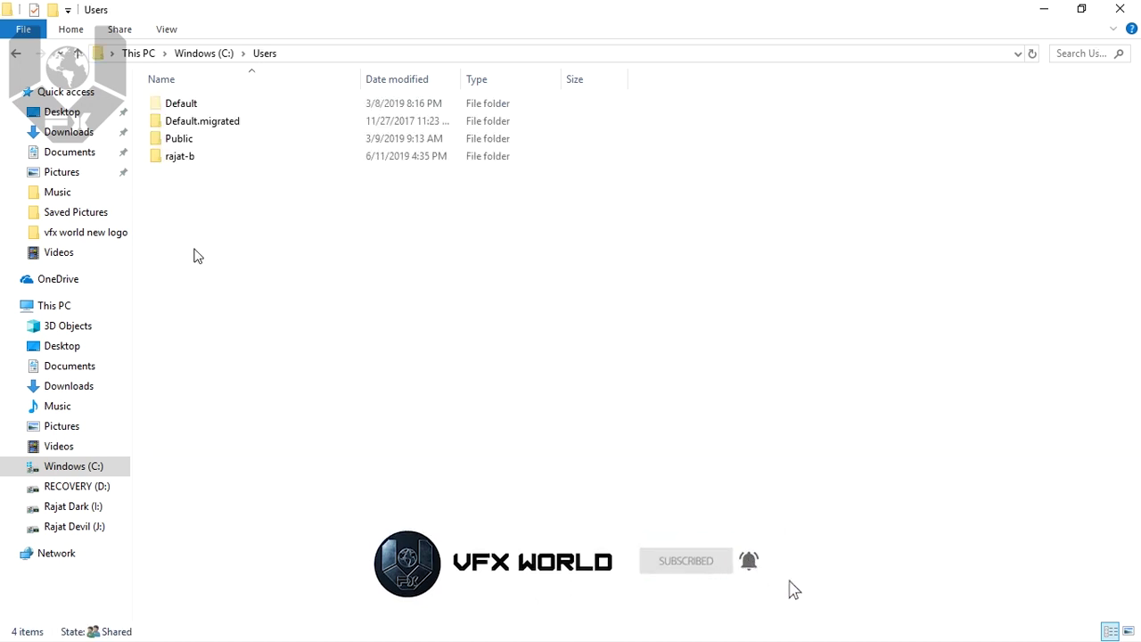
{"action": "left_click", "coordinate": [176, 161]}
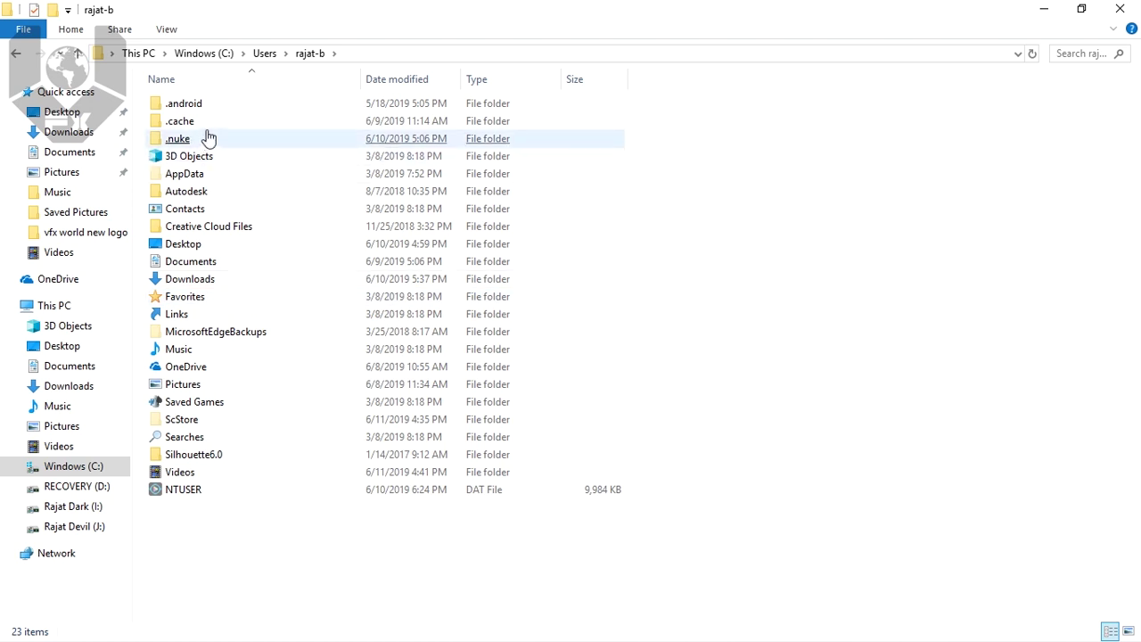
{"action": "left_click", "coordinate": [188, 139]}
{"action": "double_click", "coordinate": [188, 140]}
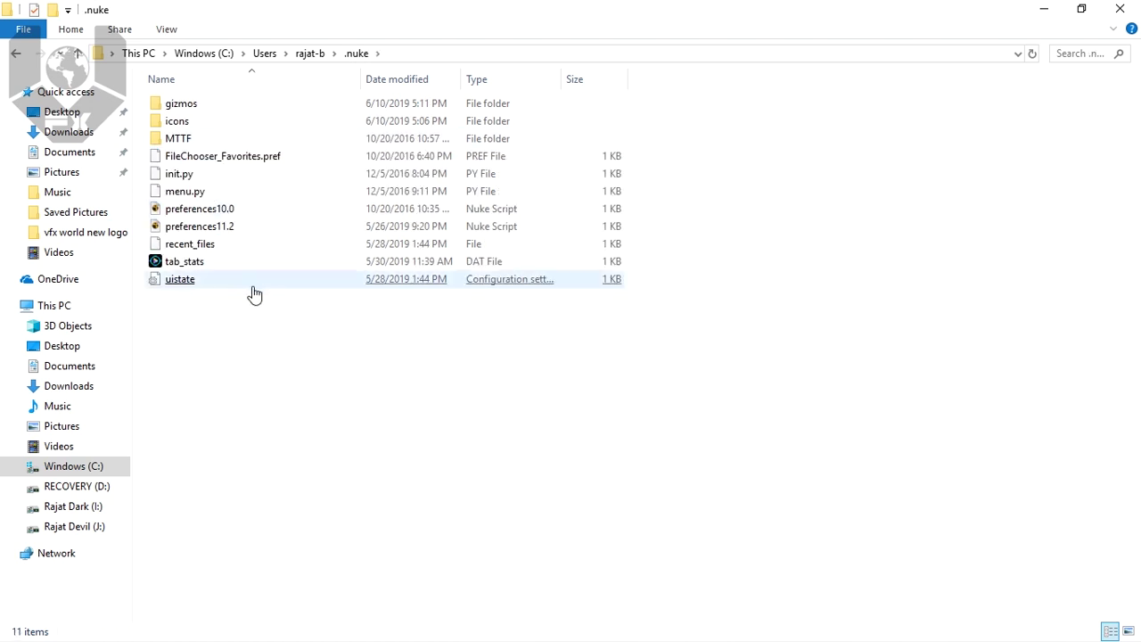
Paste the copied plugin files into .nuke and return to NukeX
{"action": "right_click", "coordinate": [265, 347]}
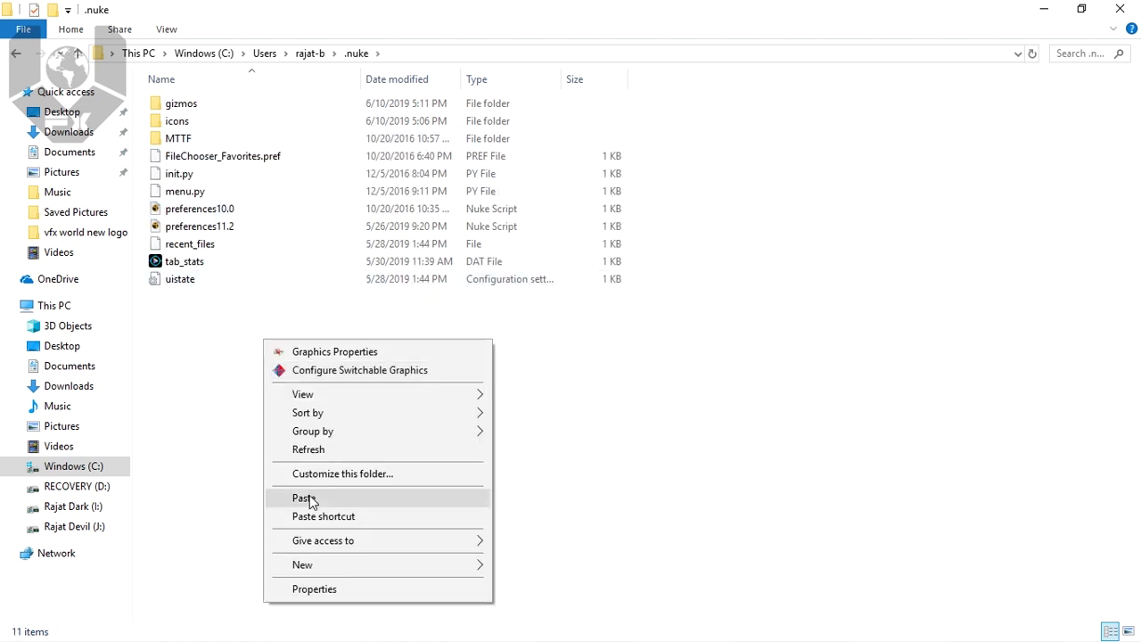
{"action": "left_click", "coordinate": [308, 498]}
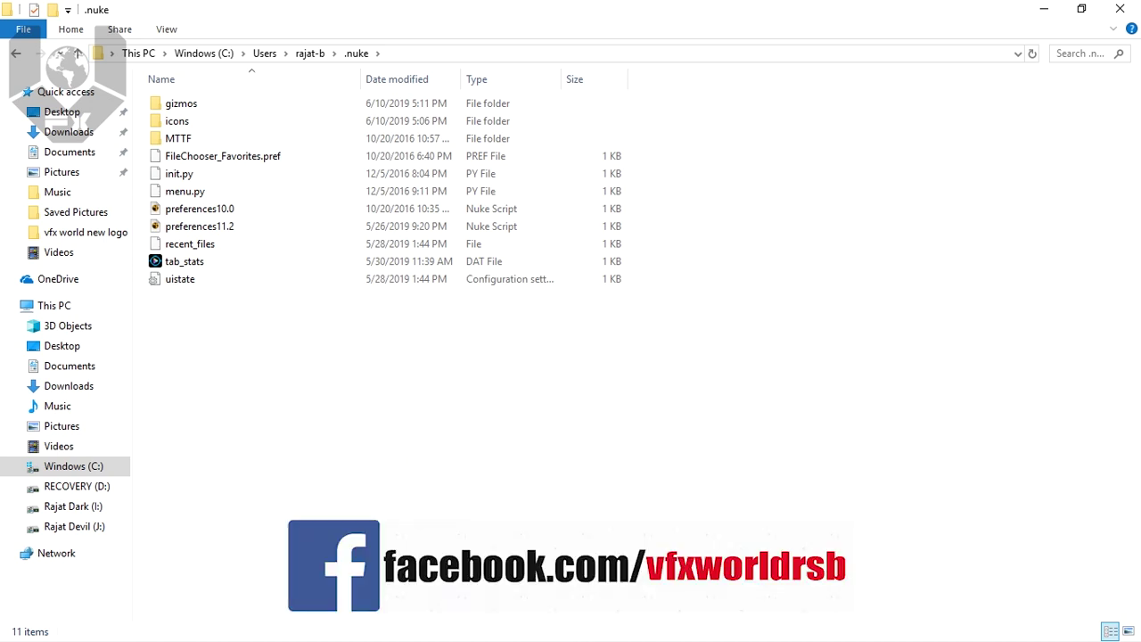
{"action": "key", "text": "alt+Tab"}
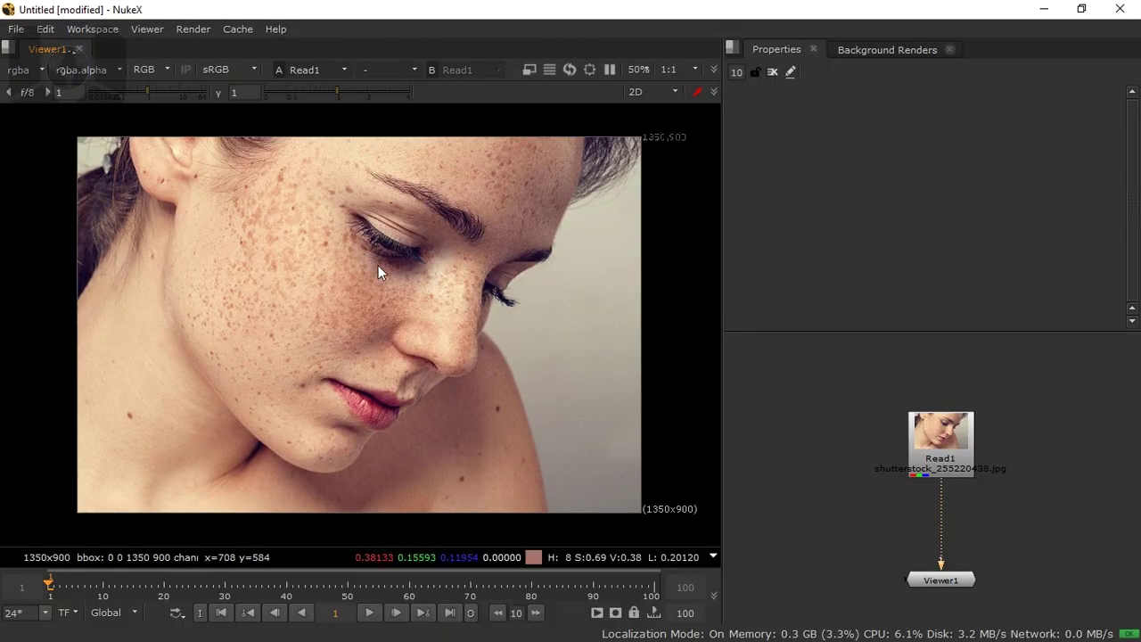
Create CH_FrequencySeparation1 via the 'fre' search and wire it between Read1 and Viewer1
{"action": "middle_click_drag", "start_coordinate": [378, 265], "coordinate": [366, 264]}
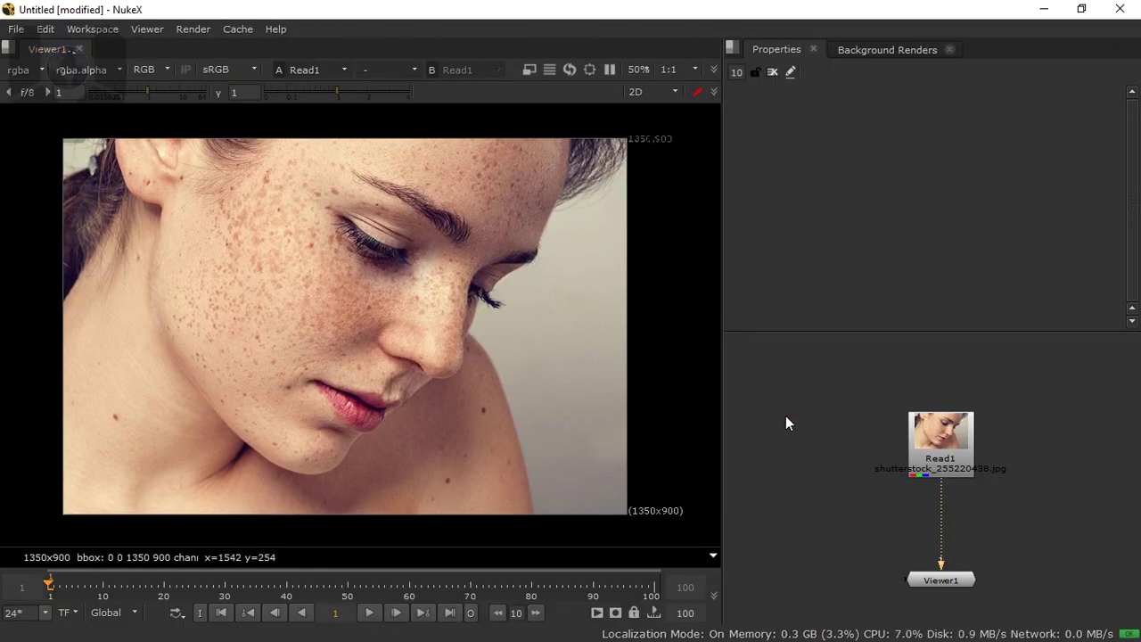
{"action": "key", "text": "Tab"}
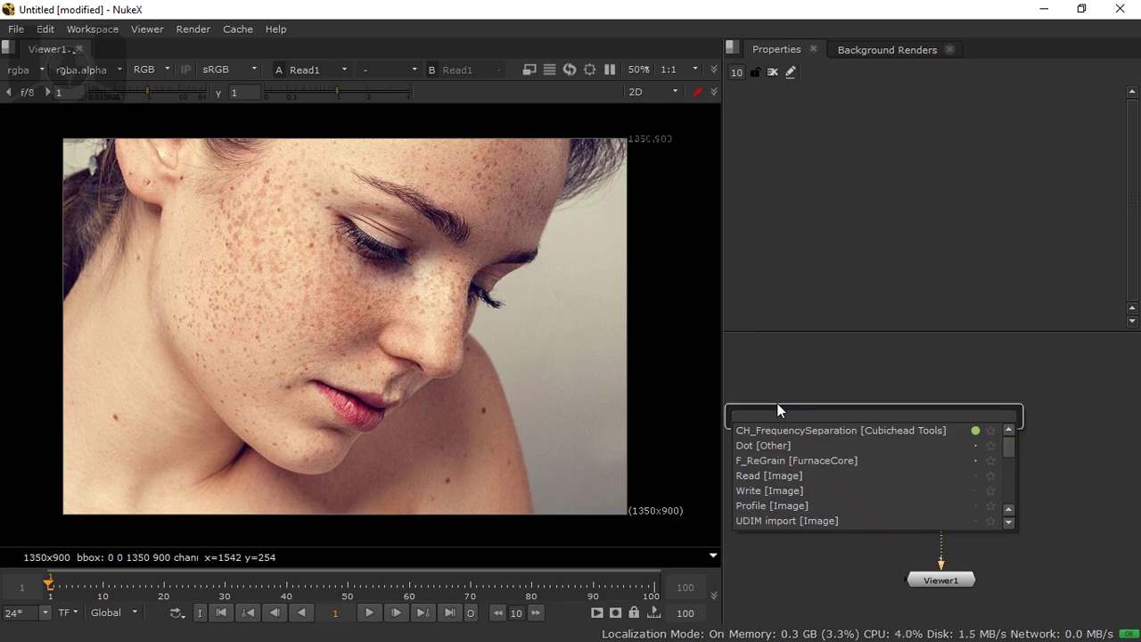
{"action": "type", "text": "fre"}
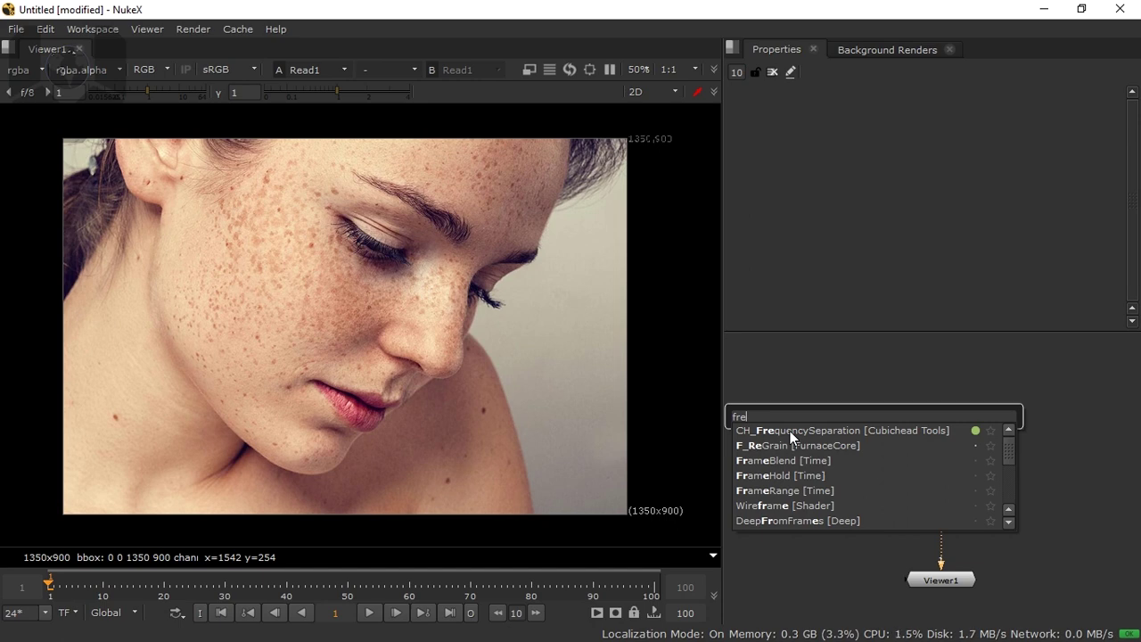
{"action": "left_click", "coordinate": [790, 430]}
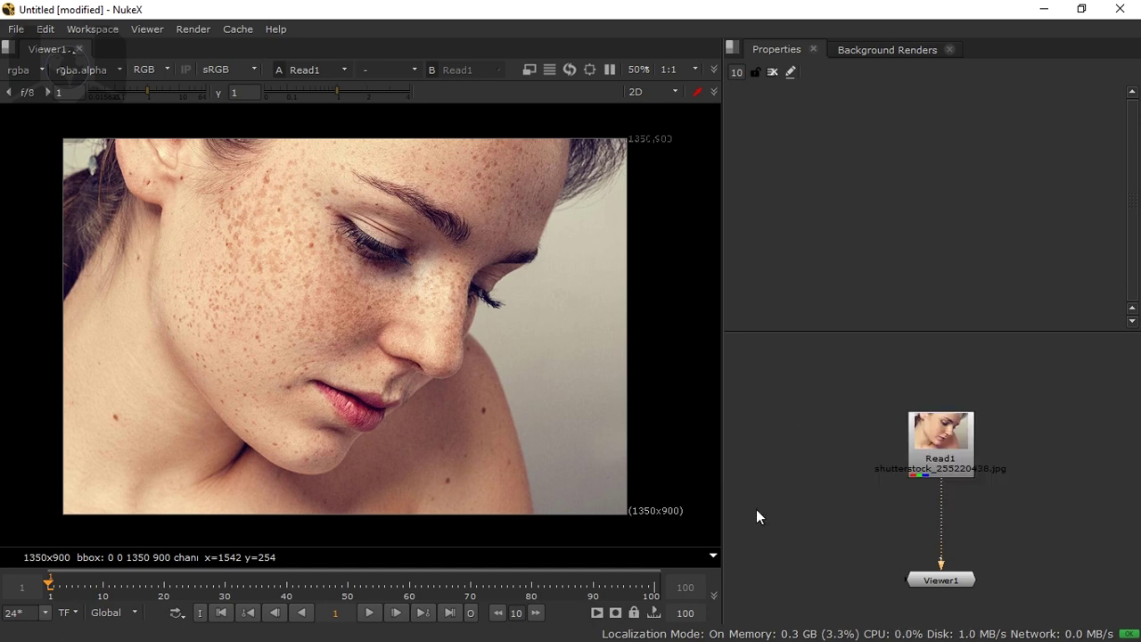
{"action": "mouse_move", "coordinate": [773, 423]}
{"action": "left_mouse_down"}
{"action": "mouse_move", "coordinate": [800, 437]}
{"action": "mouse_move", "coordinate": [775, 430]}
{"action": "left_mouse_up"}
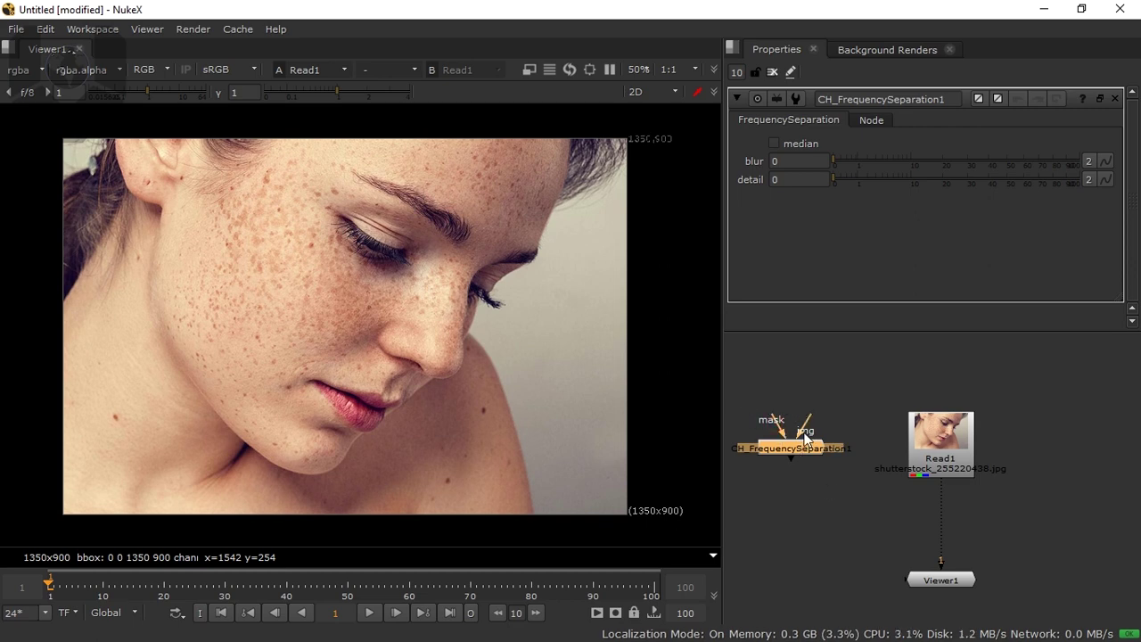
{"action": "left_click_drag", "start_coordinate": [801, 451], "coordinate": [947, 521]}
{"action": "left_click_drag", "start_coordinate": [923, 444], "coordinate": [805, 527]}
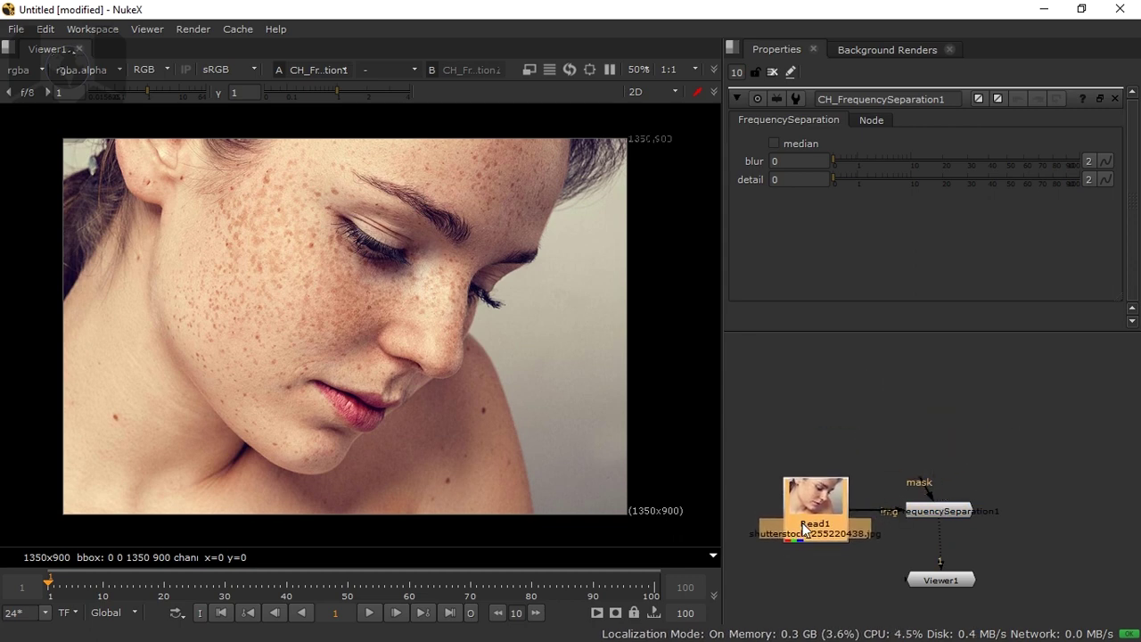
{"action": "left_click", "coordinate": [931, 512]}
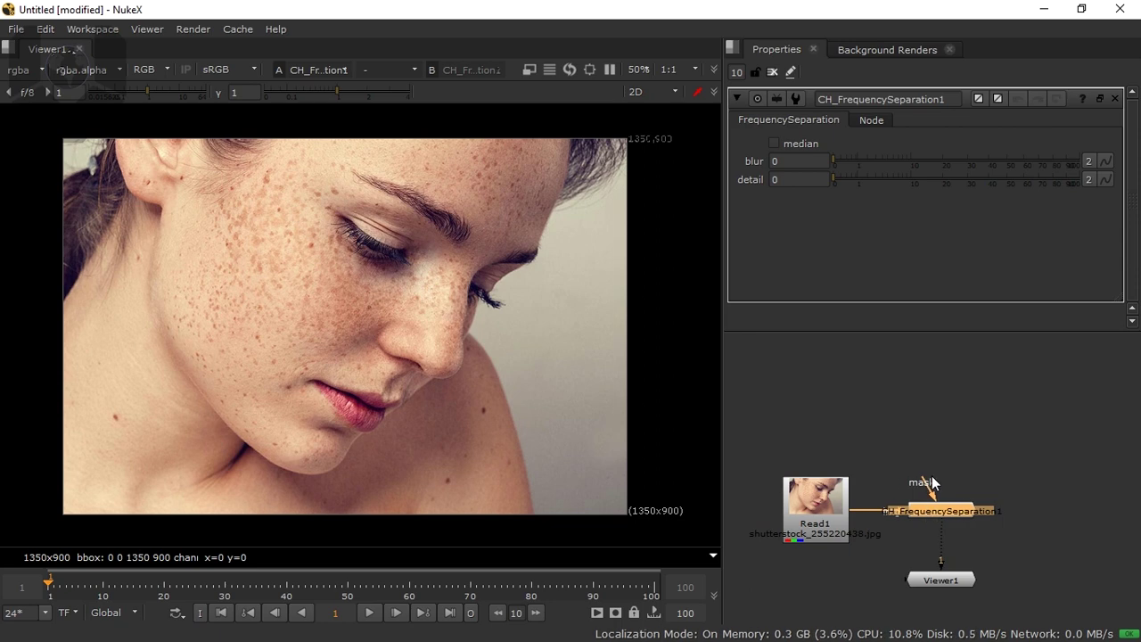
{"action": "left_click_drag", "start_coordinate": [932, 581], "coordinate": [932, 594]}
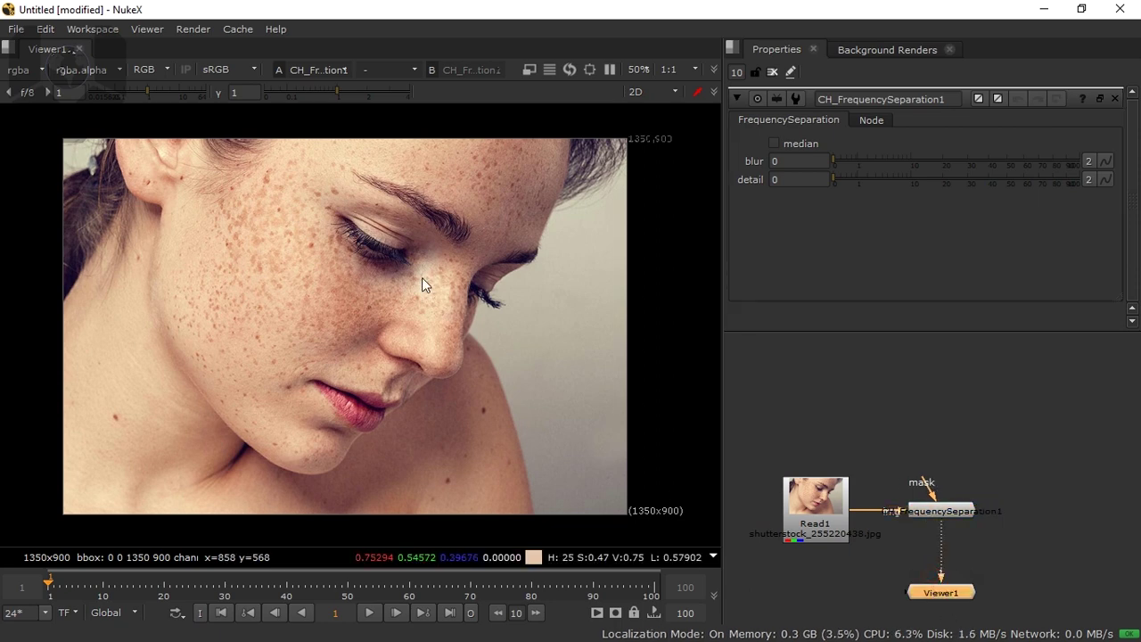
{"action": "scroll", "coordinate": [422, 277], "scroll_direction": "up", "scroll_amount": 3}
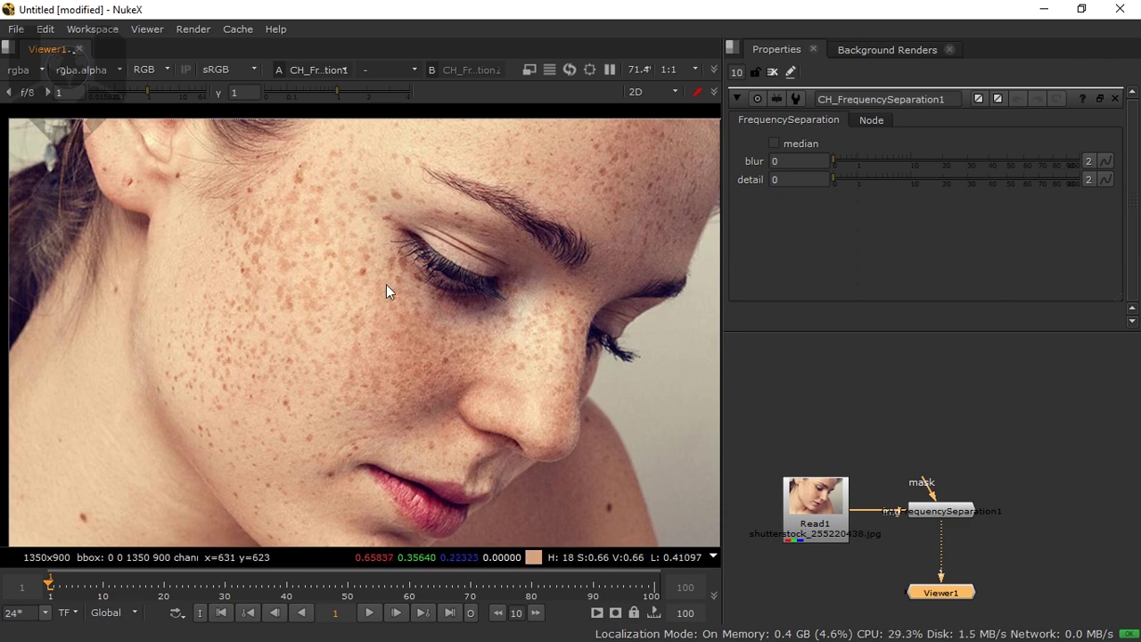
{"action": "middle_click_drag", "start_coordinate": [386, 284], "coordinate": [363, 230]}
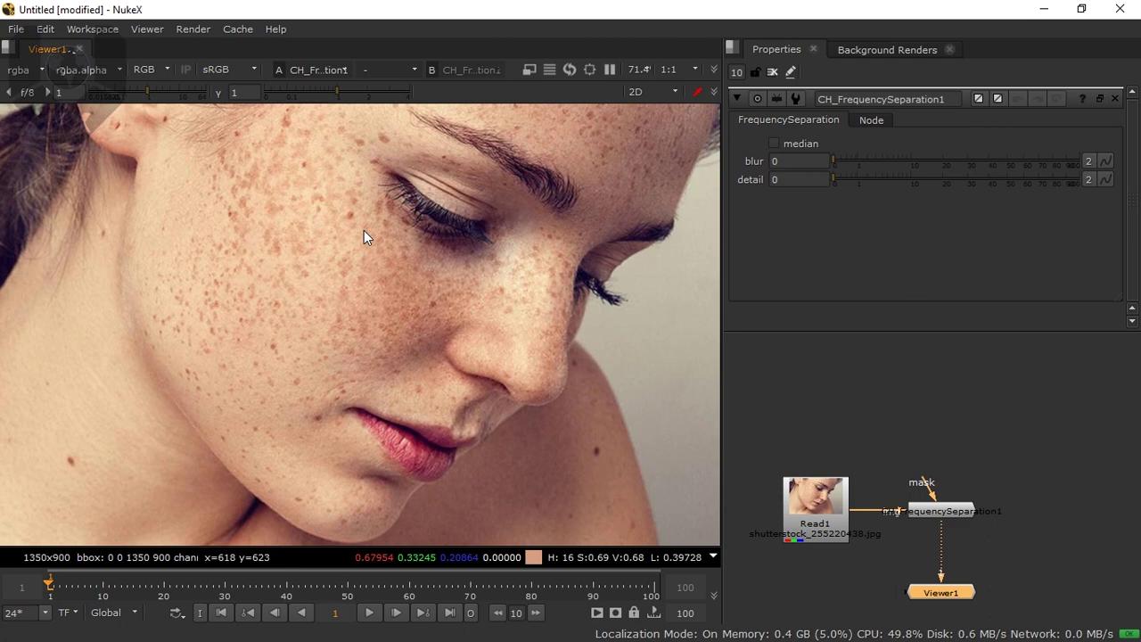
{"action": "scroll", "coordinate": [363, 230], "scroll_direction": "down", "scroll_amount": 2}
{"action": "middle_click_drag", "start_coordinate": [270, 335], "coordinate": [521, 406]}
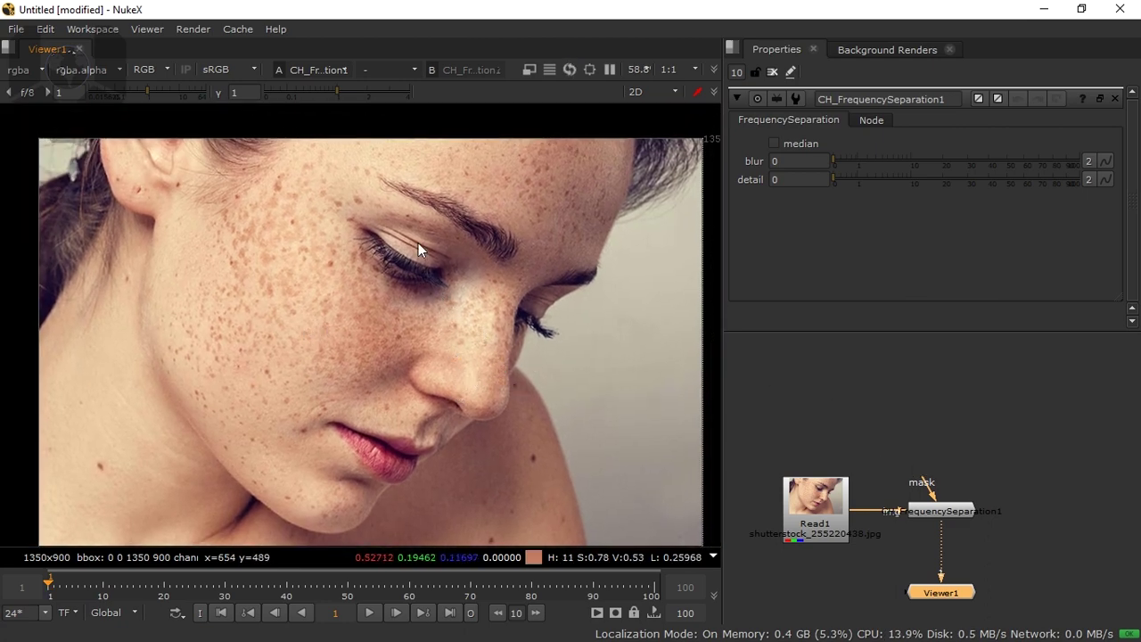
{"action": "scroll", "coordinate": [418, 243], "scroll_direction": "down", "scroll_amount": 2}
{"action": "middle_click_drag", "start_coordinate": [499, 206], "coordinate": [454, 308]}
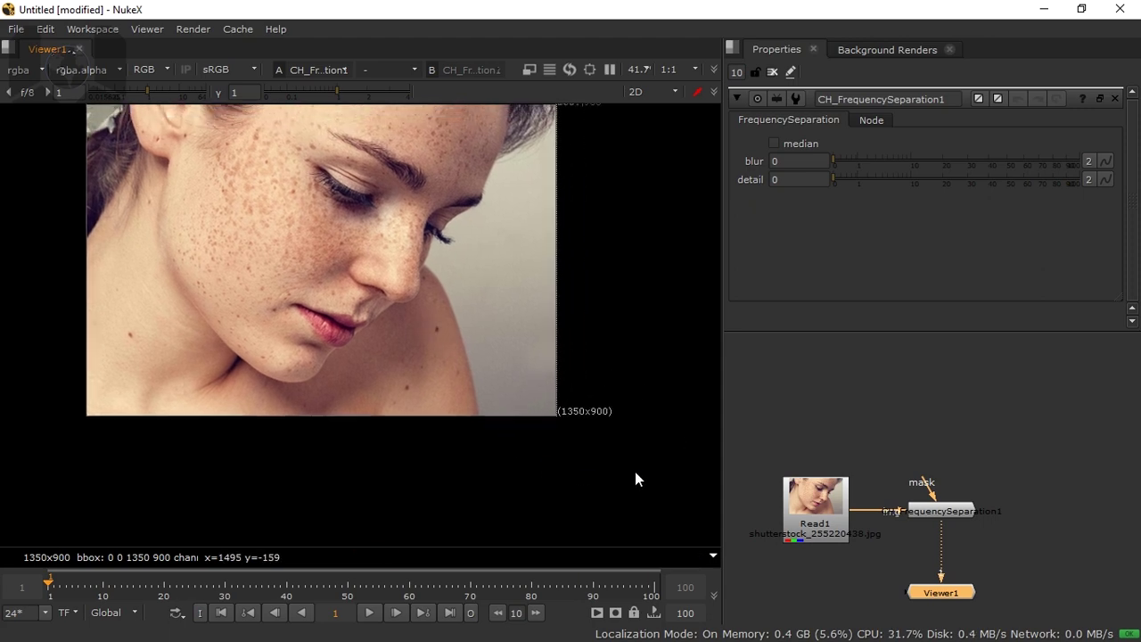
Change the Project Settings full size format from 2K_Super_35 to 1350x900
{"action": "left_click", "coordinate": [851, 420]}
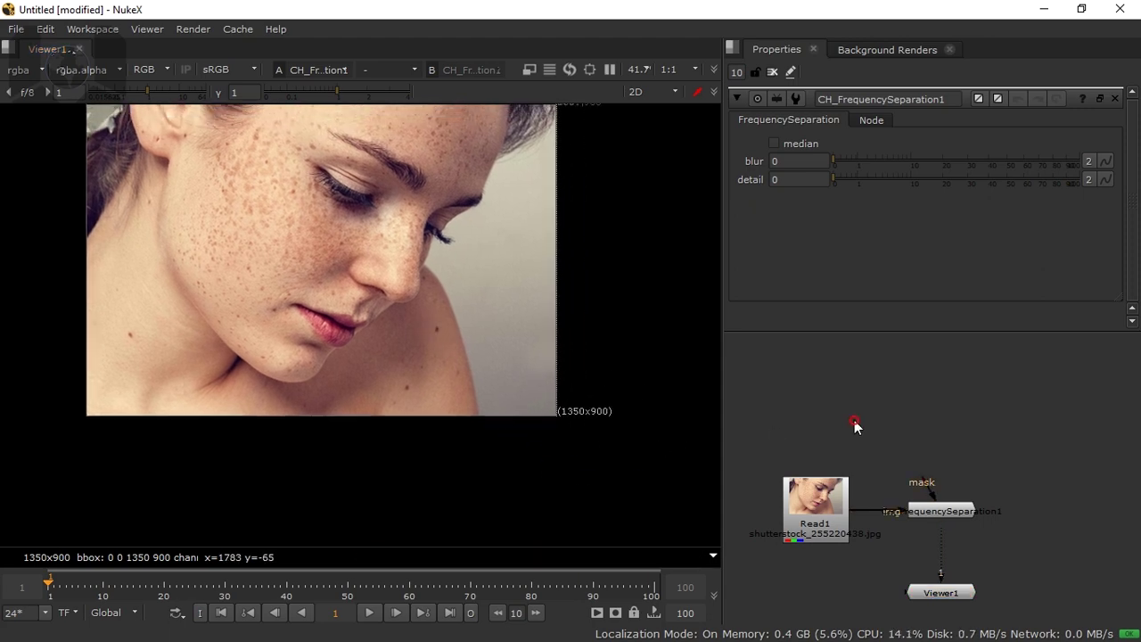
{"action": "key", "text": "s"}
{"action": "scroll", "coordinate": [807, 223], "scroll_direction": "down", "scroll_amount": 3}
{"action": "scroll", "coordinate": [806, 219], "scroll_direction": "down", "scroll_amount": 3}
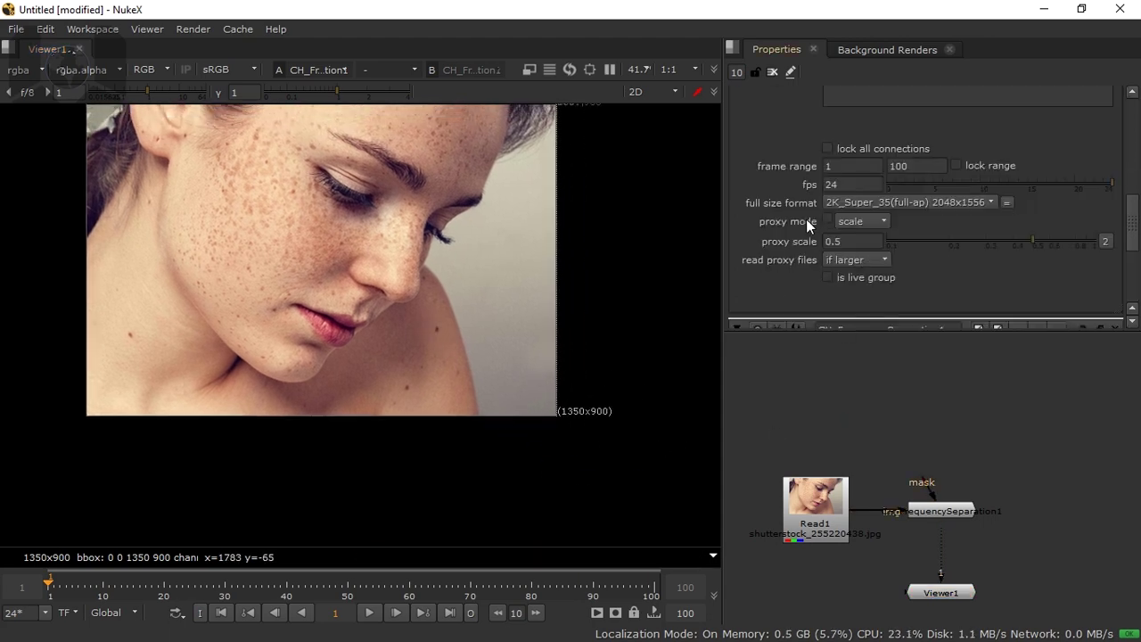
{"action": "left_click", "coordinate": [909, 203]}
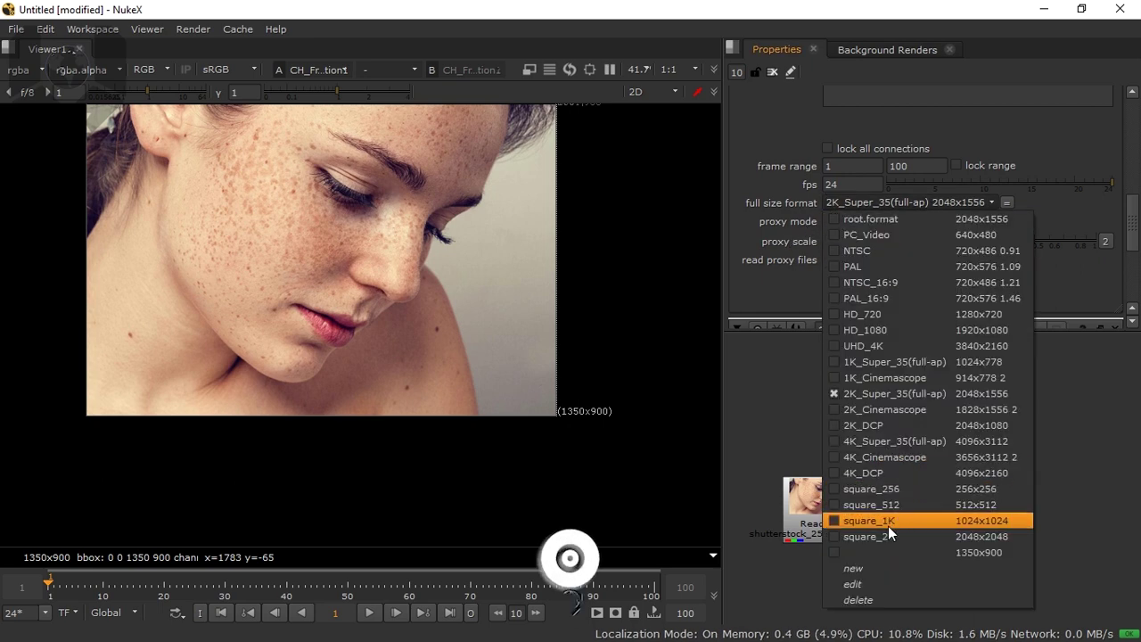
{"action": "left_click", "coordinate": [929, 554]}
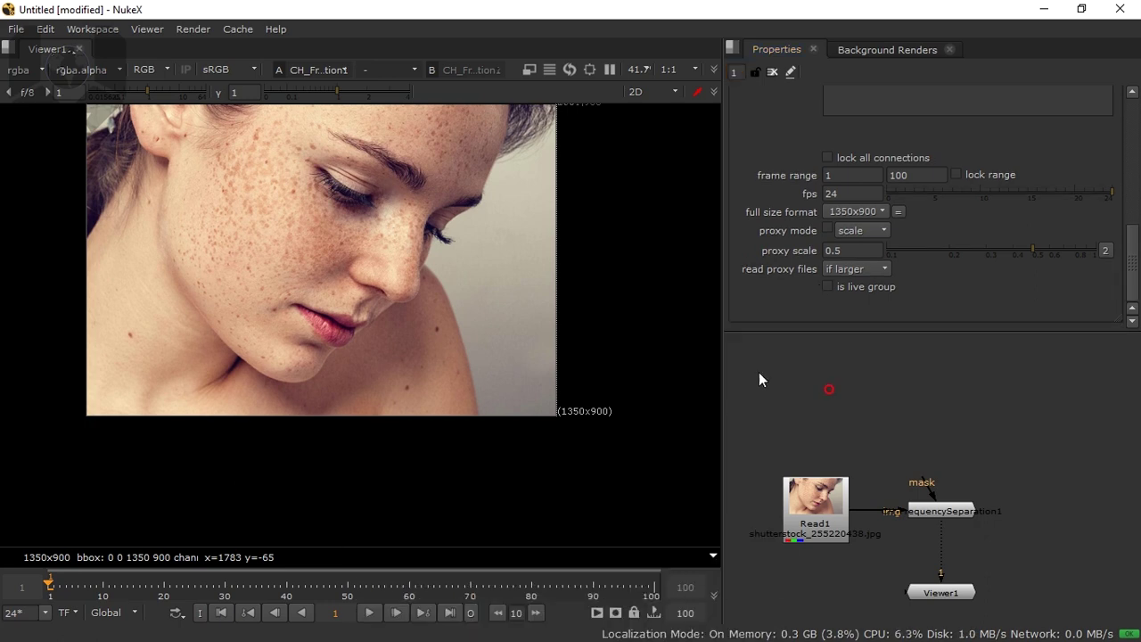
{"action": "scroll", "coordinate": [491, 392], "scroll_direction": "up", "scroll_amount": 4}
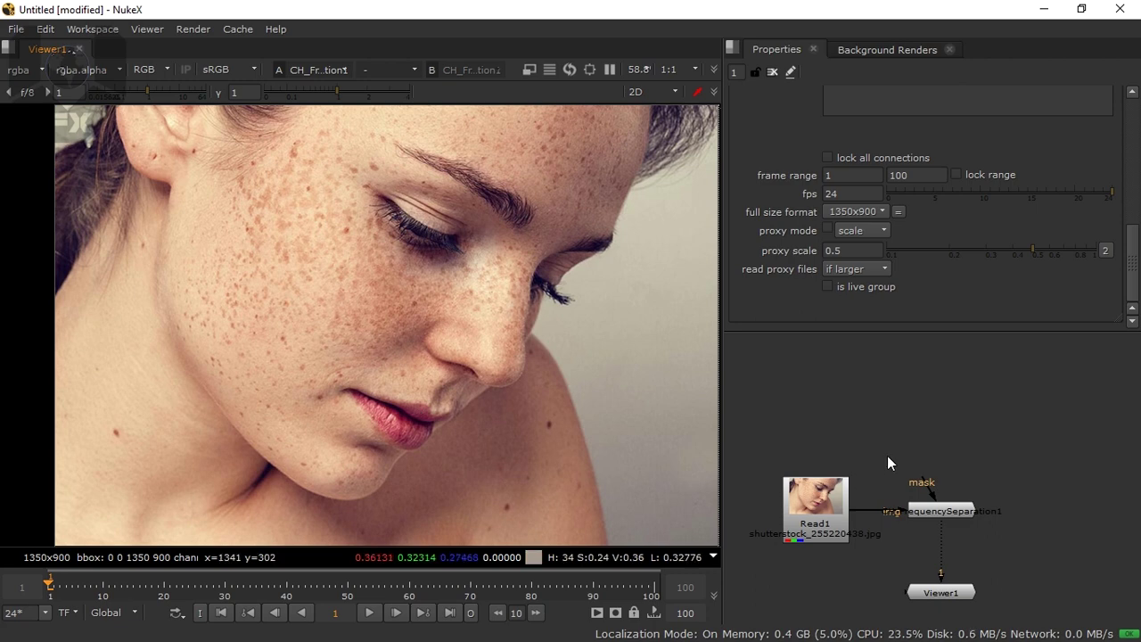
{"action": "scroll", "coordinate": [887, 458], "scroll_direction": "up", "scroll_amount": 2}
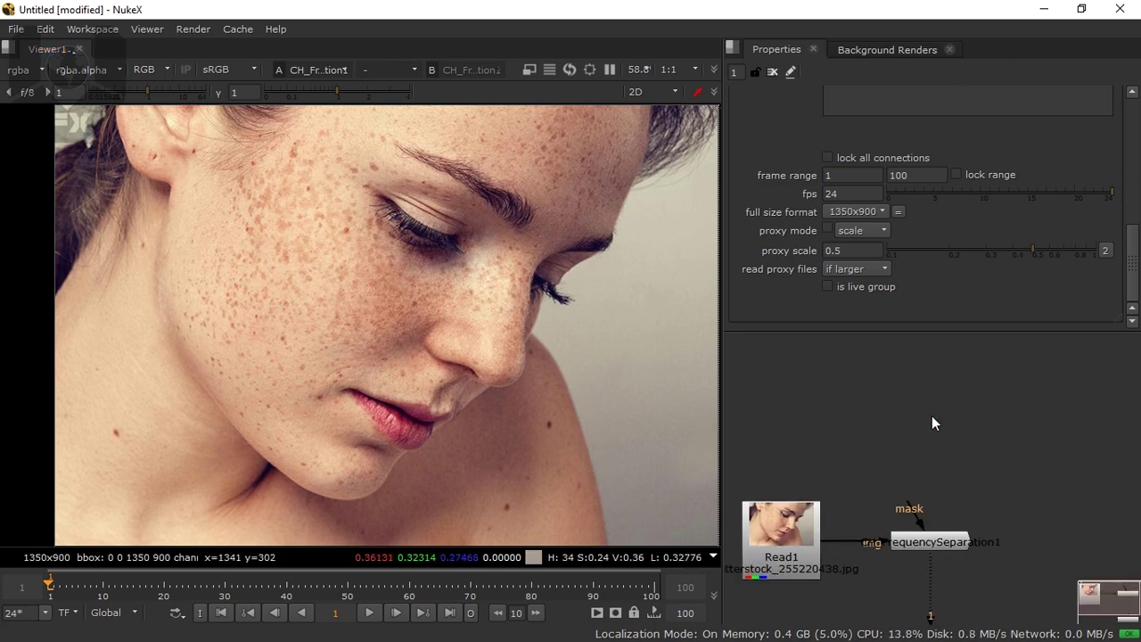
Create a Roto1 node and connect it to CH_FrequencySeparation1's mask input
{"action": "key", "text": "o"}
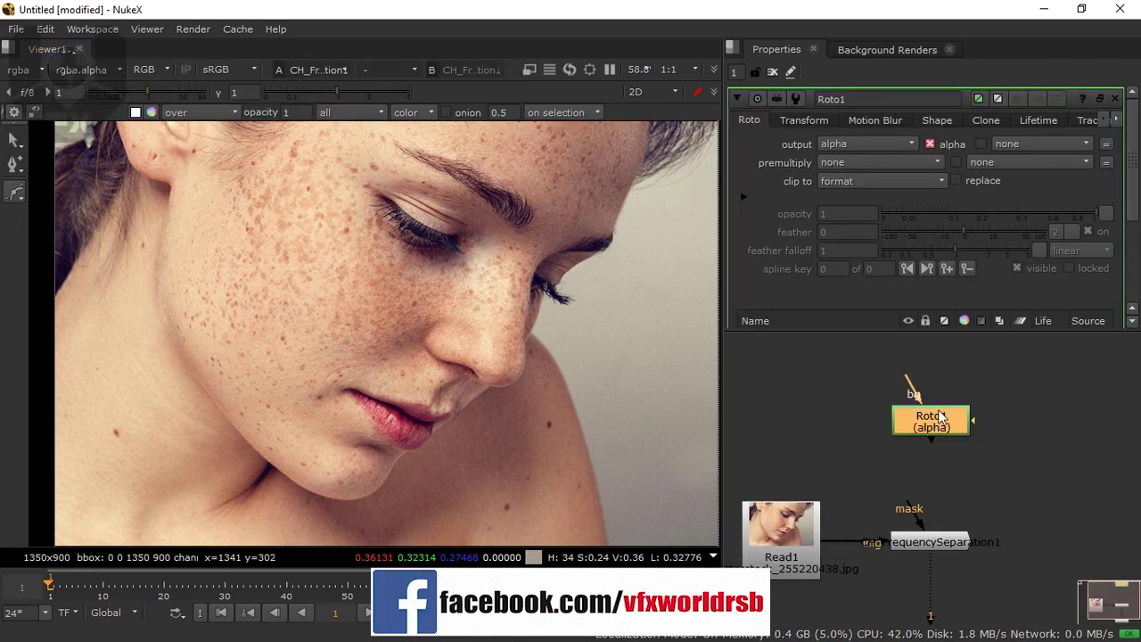
{"action": "left_click_drag", "start_coordinate": [918, 512], "coordinate": [925, 410]}
{"action": "scroll", "coordinate": [291, 208], "scroll_direction": "up", "scroll_amount": 5}
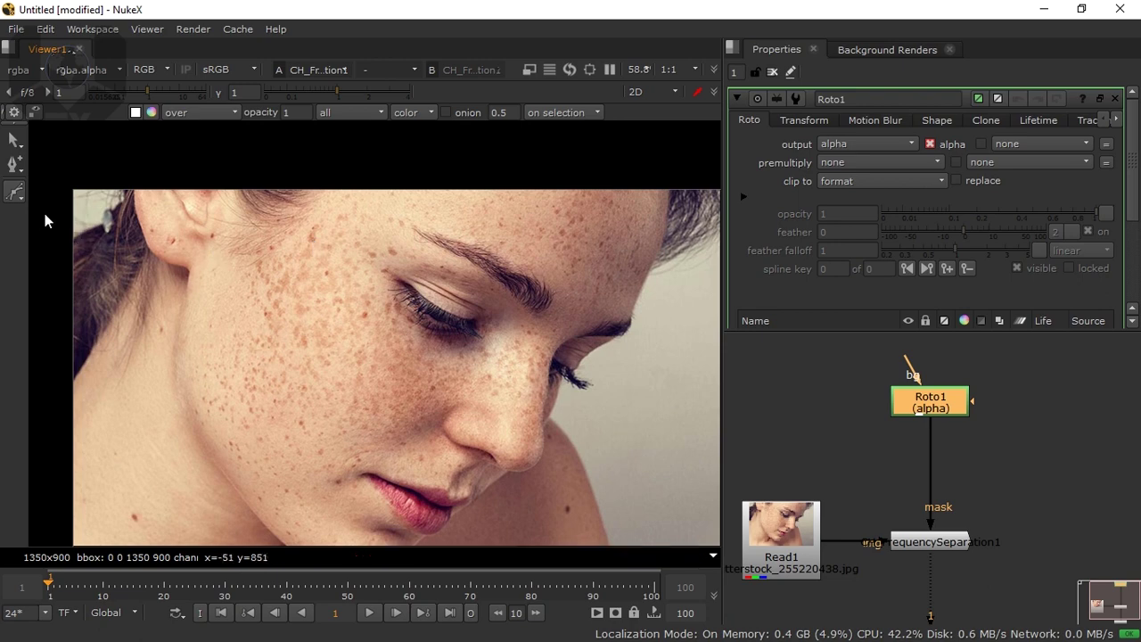
Trace the mask outline down the cheek, along the jaw and chin, to above the lip
{"action": "left_click", "coordinate": [259, 238]}
{"action": "left_click", "coordinate": [219, 295]}
{"action": "left_click", "coordinate": [197, 365]}
{"action": "left_click", "coordinate": [202, 454]}
{"action": "middle_click_drag", "start_coordinate": [264, 520], "coordinate": [242, 356]}
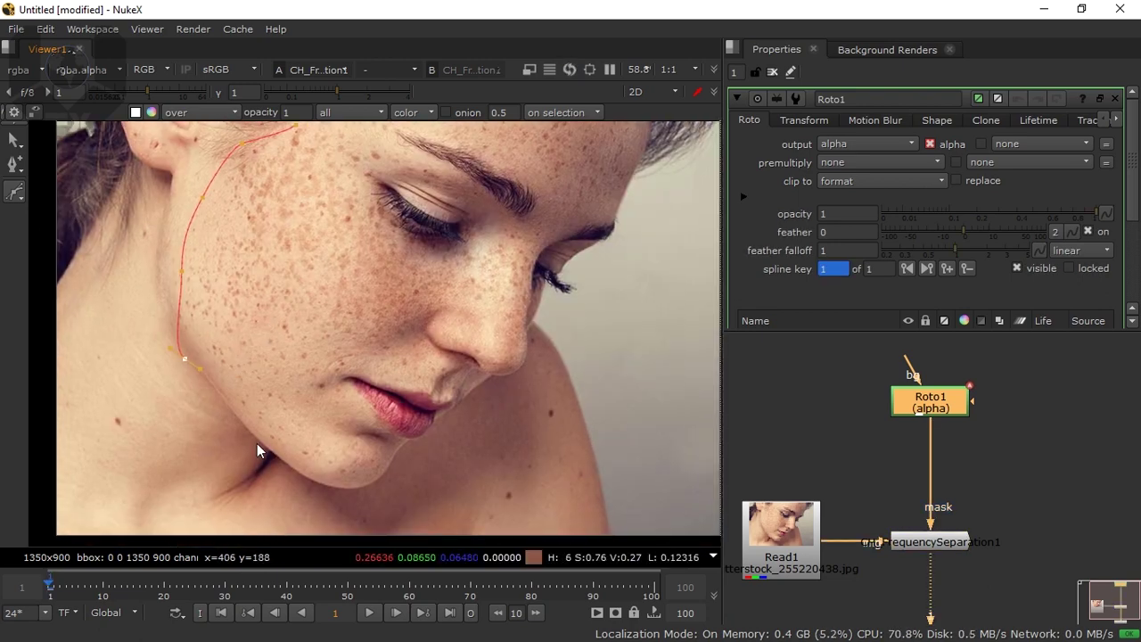
{"action": "left_click", "coordinate": [279, 451]}
{"action": "left_click", "coordinate": [316, 473]}
{"action": "left_click", "coordinate": [367, 449]}
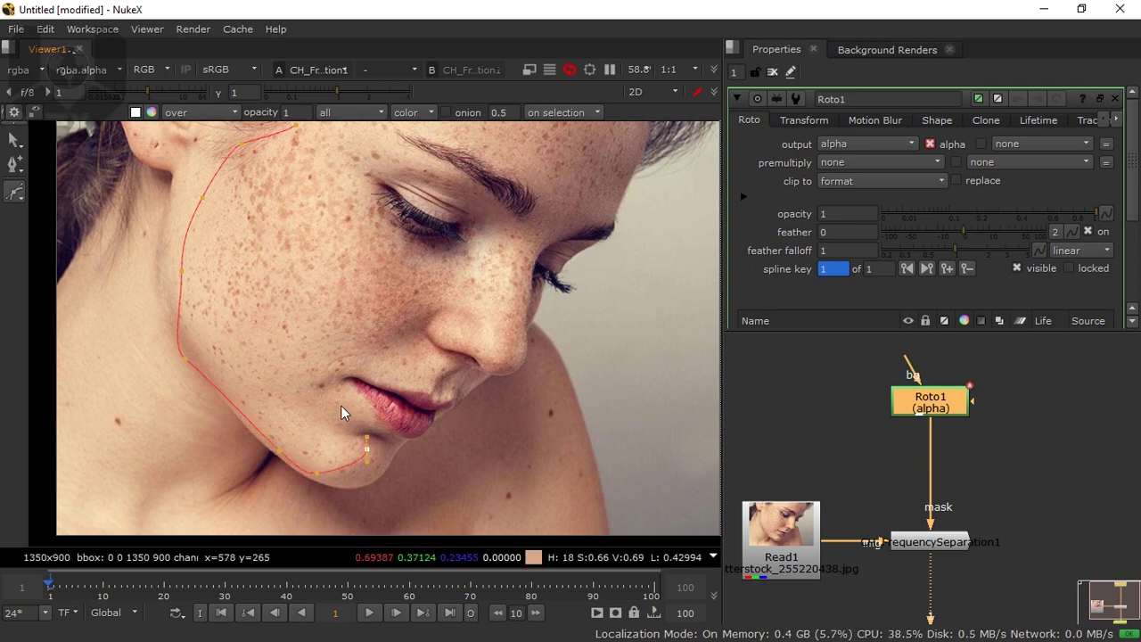
{"action": "left_click", "coordinate": [338, 404]}
{"action": "left_click", "coordinate": [347, 373]}
{"action": "left_click", "coordinate": [417, 383]}
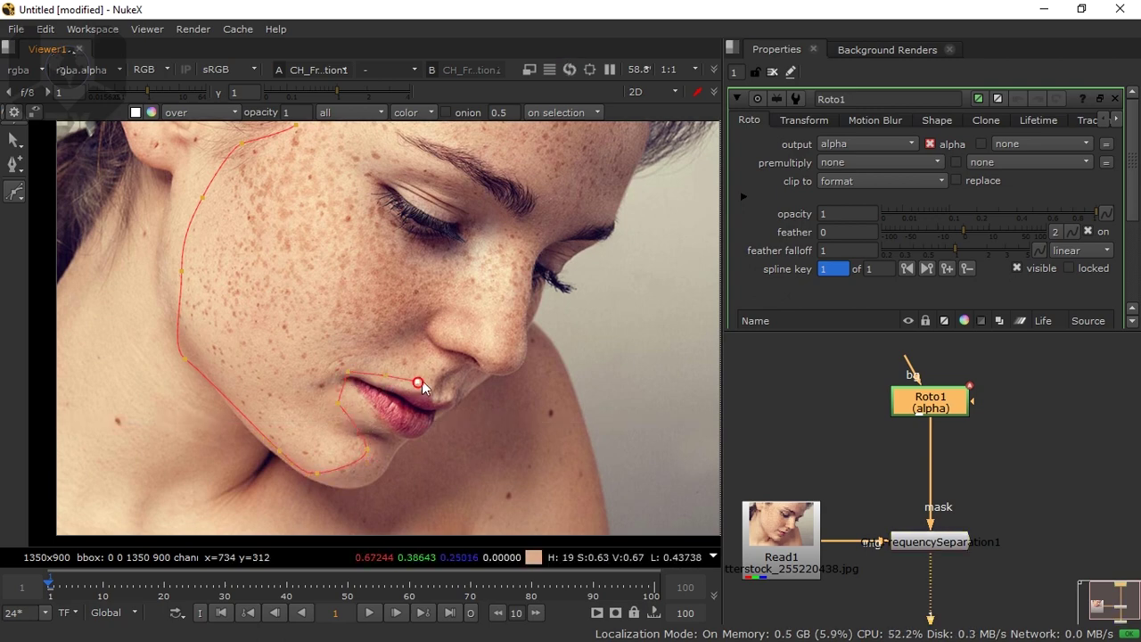
Continue the outline up the nose, around the eye and temple, and close the shape
{"action": "left_click", "coordinate": [419, 321]}
{"action": "left_click", "coordinate": [442, 311]}
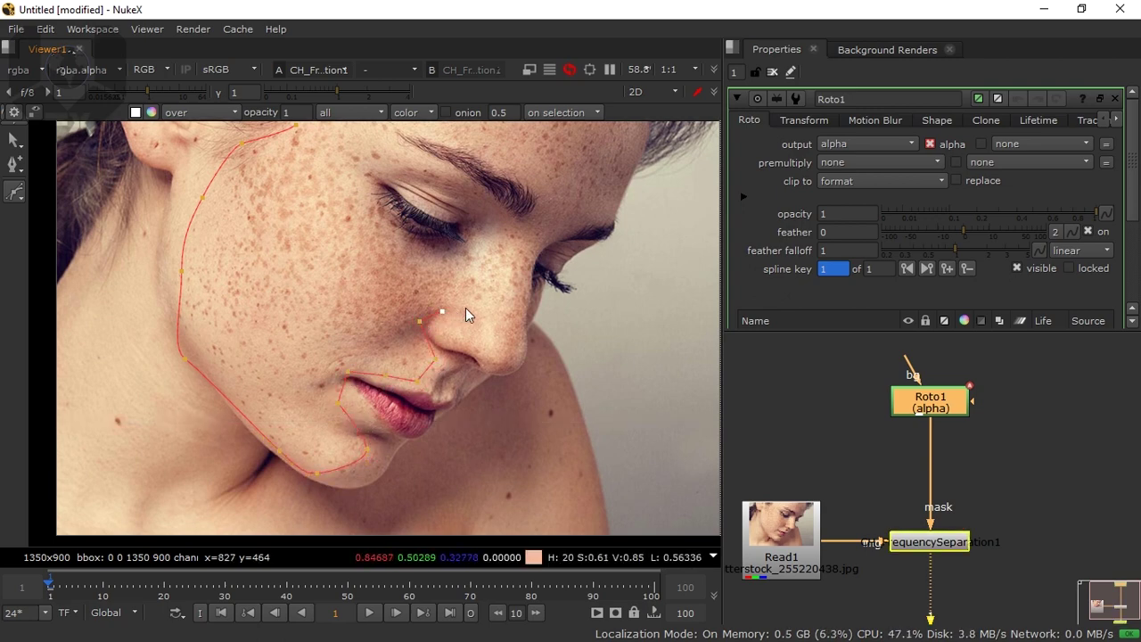
{"action": "left_click", "coordinate": [467, 307]}
{"action": "left_click", "coordinate": [482, 257]}
{"action": "left_click", "coordinate": [485, 237]}
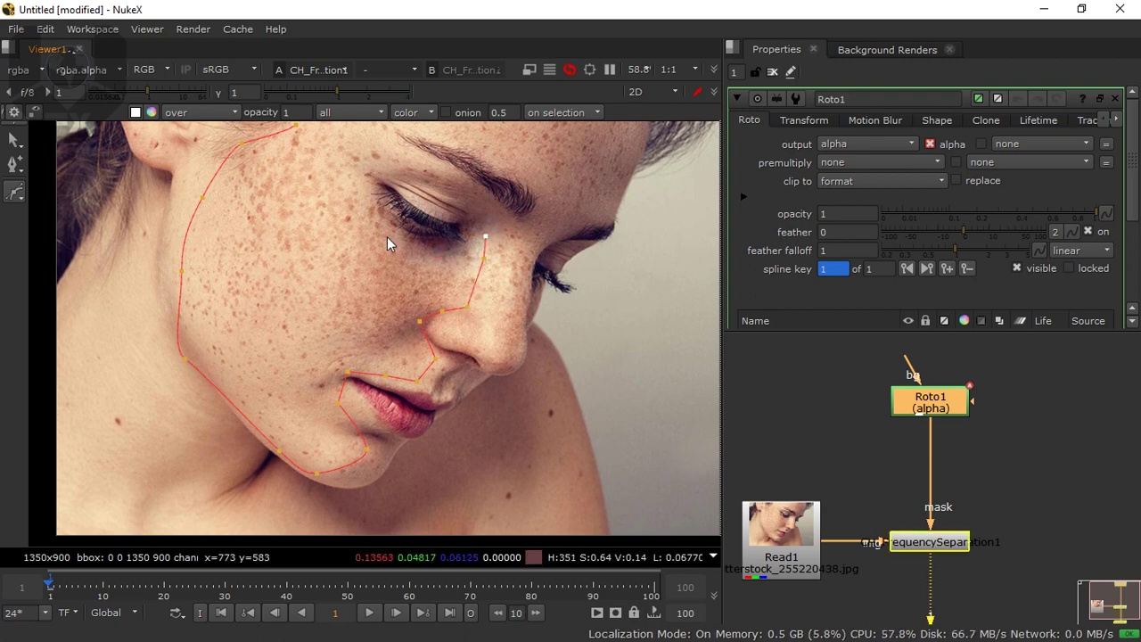
{"action": "left_click", "coordinate": [435, 248]}
{"action": "left_click", "coordinate": [373, 169]}
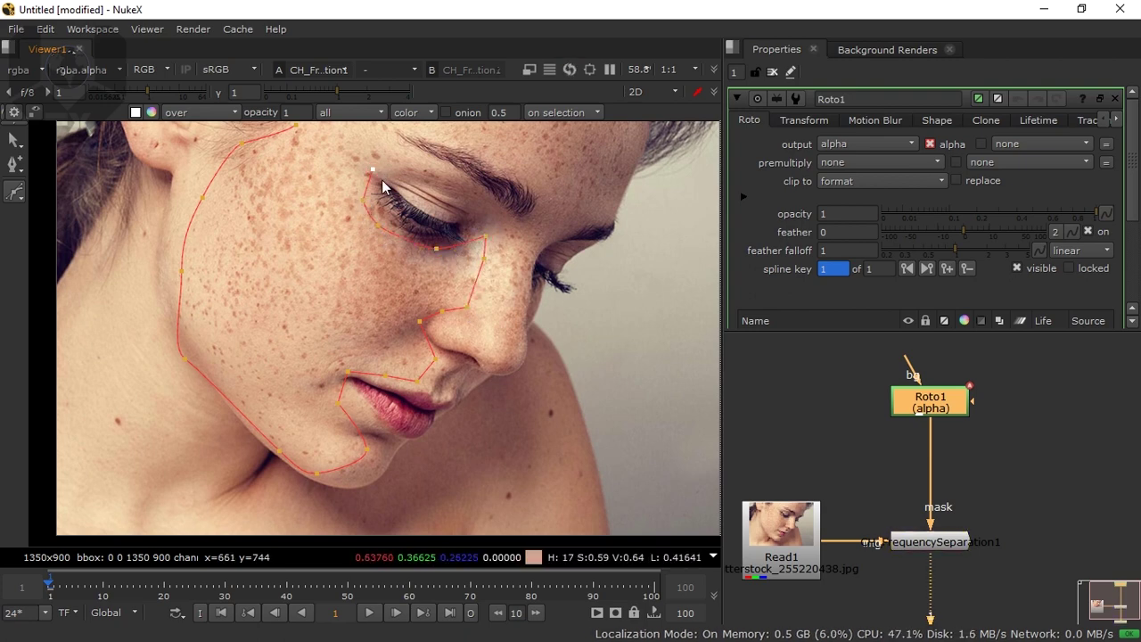
{"action": "middle_click_drag", "start_coordinate": [384, 165], "coordinate": [392, 253]}
{"action": "left_click", "coordinate": [397, 234]}
{"action": "left_click", "coordinate": [411, 202]}
{"action": "left_click", "coordinate": [345, 191]}
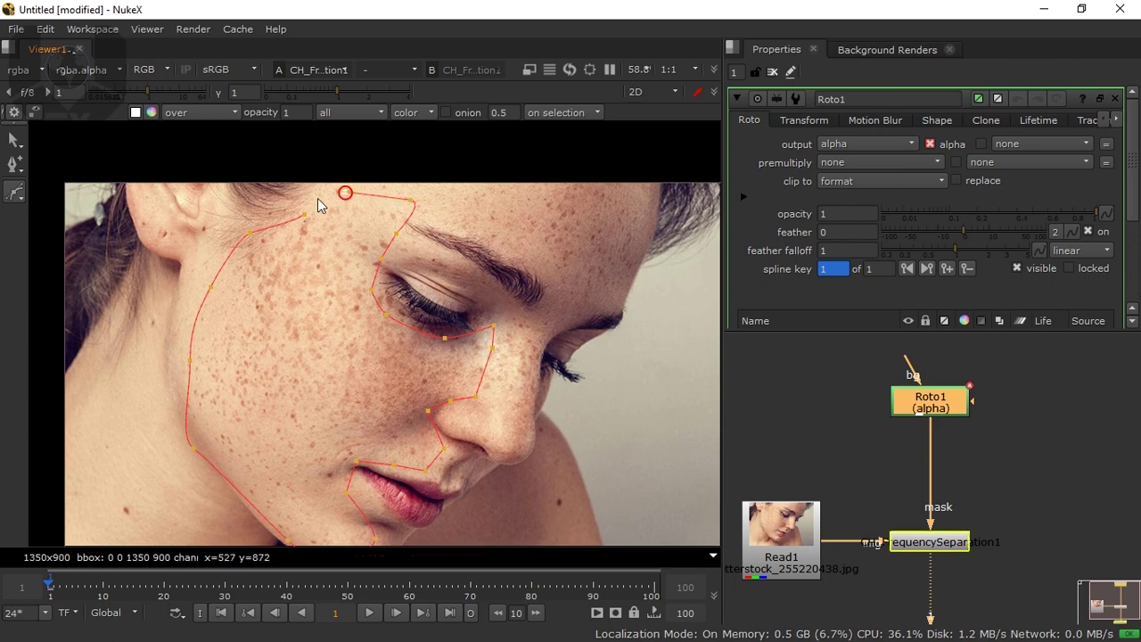
{"action": "left_click", "coordinate": [305, 213]}
Refine the shape's points at the left cheek, chin curve, lip corner and nose, then select them all
{"action": "middle_click_drag", "start_coordinate": [227, 428], "coordinate": [257, 338]}
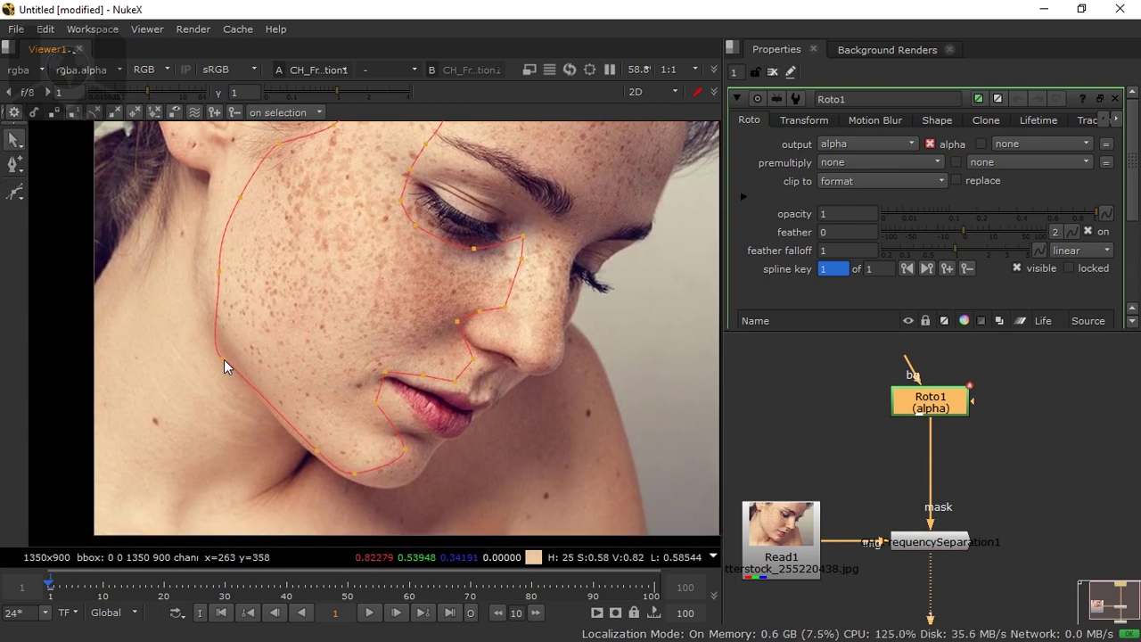
{"action": "left_click_drag", "start_coordinate": [225, 365], "coordinate": [219, 301]}
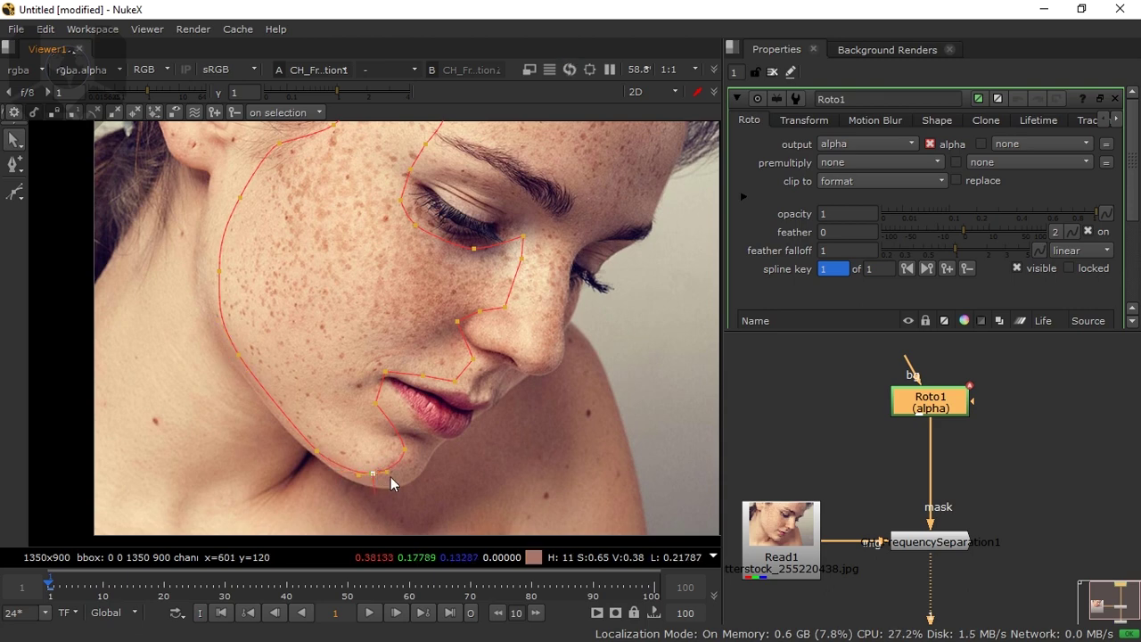
{"action": "left_click_drag", "start_coordinate": [392, 481], "coordinate": [419, 458]}
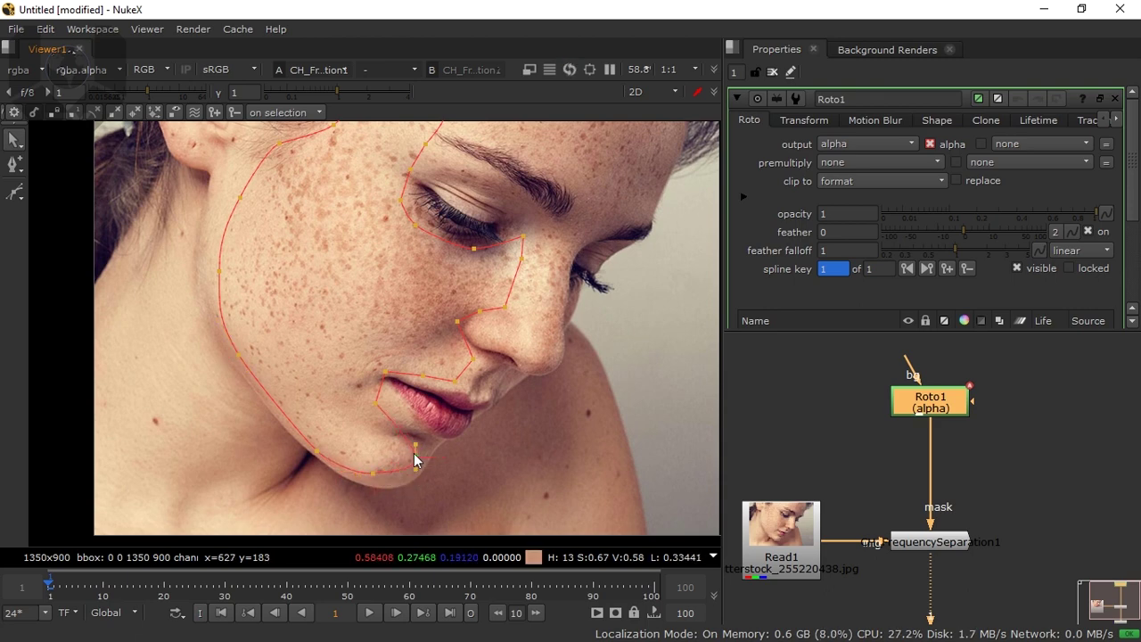
{"action": "left_click", "coordinate": [416, 455]}
{"action": "left_click", "coordinate": [416, 459]}
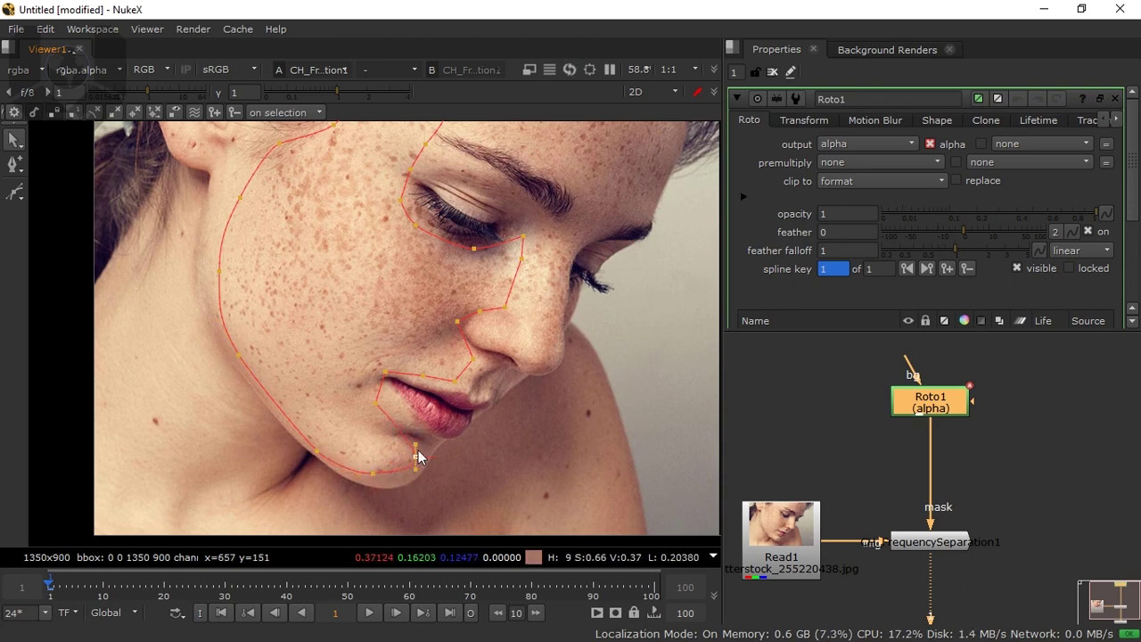
{"action": "left_click_drag", "start_coordinate": [417, 428], "coordinate": [380, 407]}
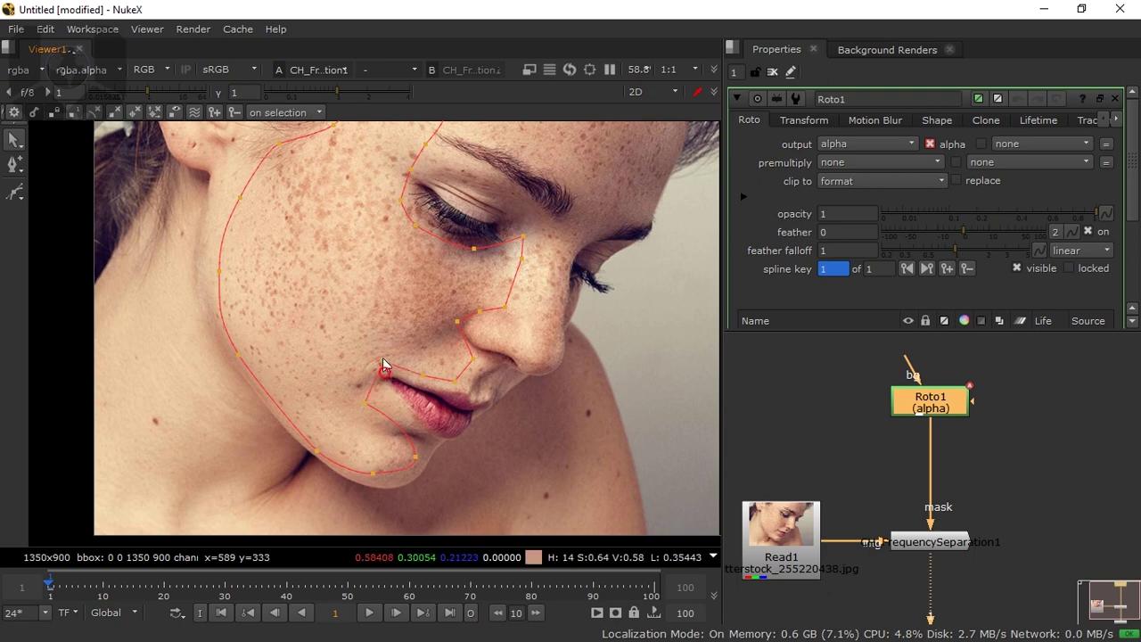
{"action": "left_click_drag", "start_coordinate": [383, 364], "coordinate": [394, 376]}
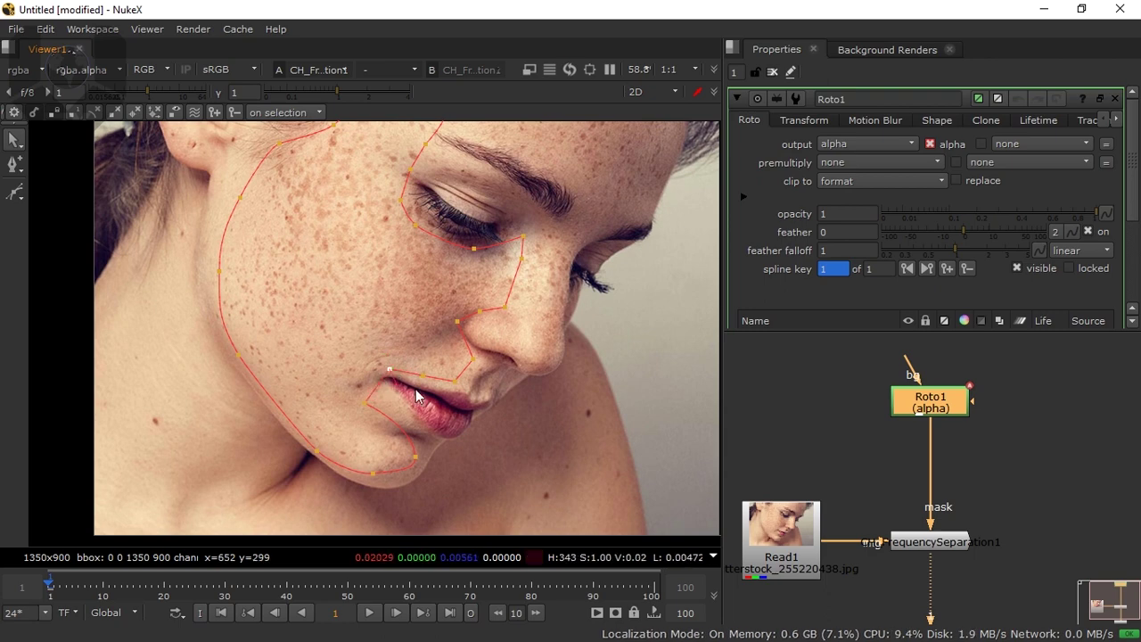
{"action": "left_click", "coordinate": [455, 381]}
{"action": "left_click_drag", "start_coordinate": [461, 325], "coordinate": [453, 332]}
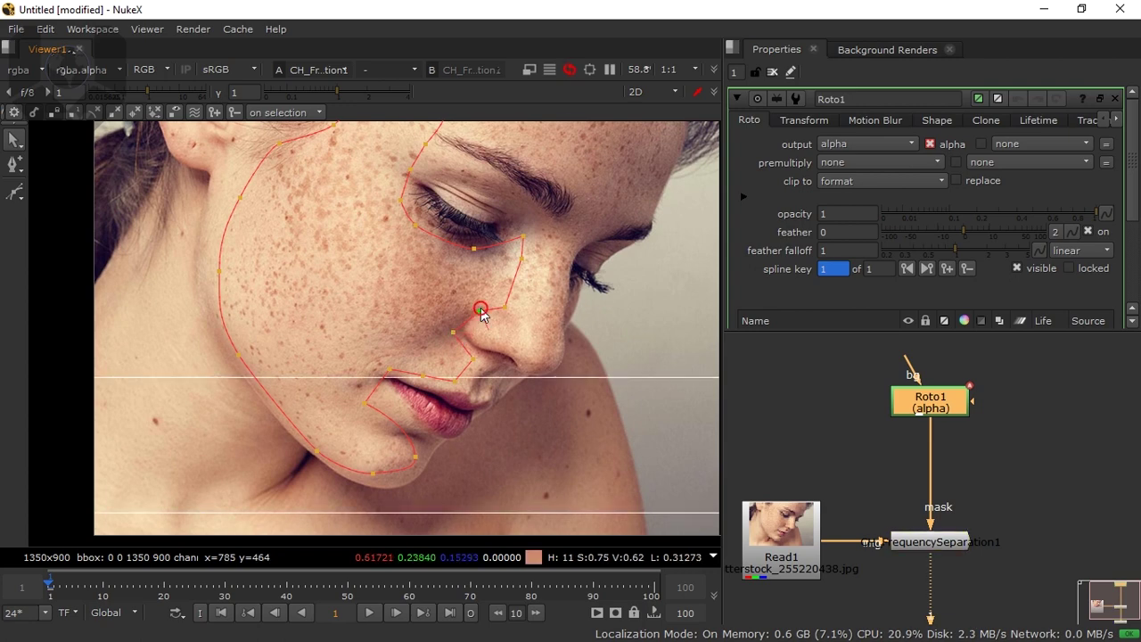
{"action": "left_click", "coordinate": [480, 308]}
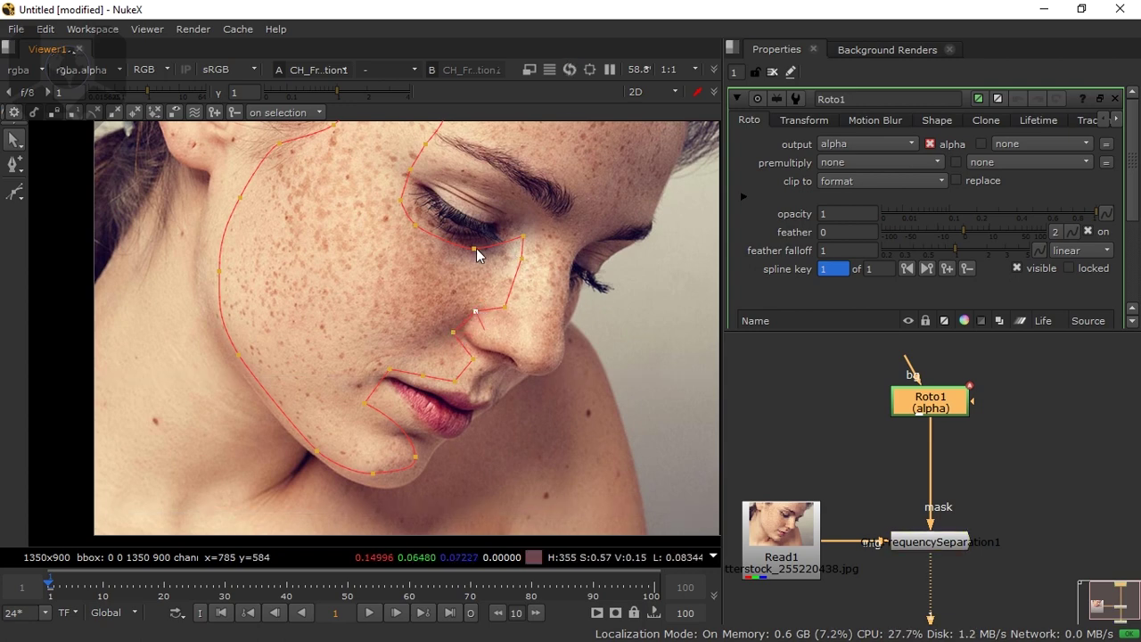
{"action": "scroll", "coordinate": [468, 299], "scroll_direction": "down", "scroll_amount": 2}
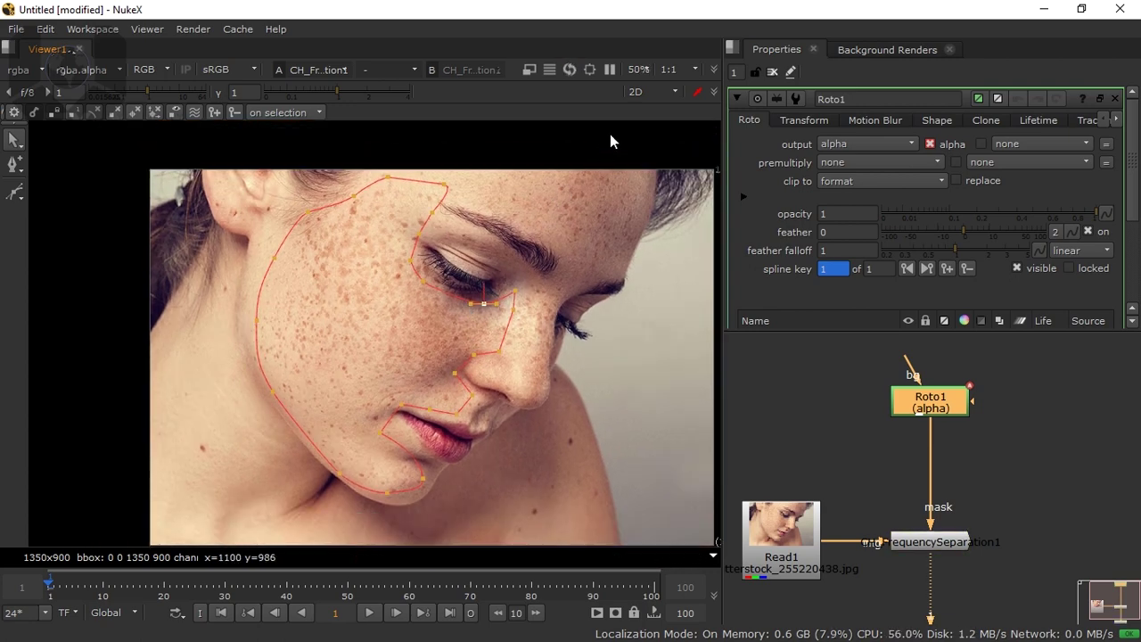
{"action": "left_click_drag", "start_coordinate": [610, 133], "coordinate": [201, 517]}
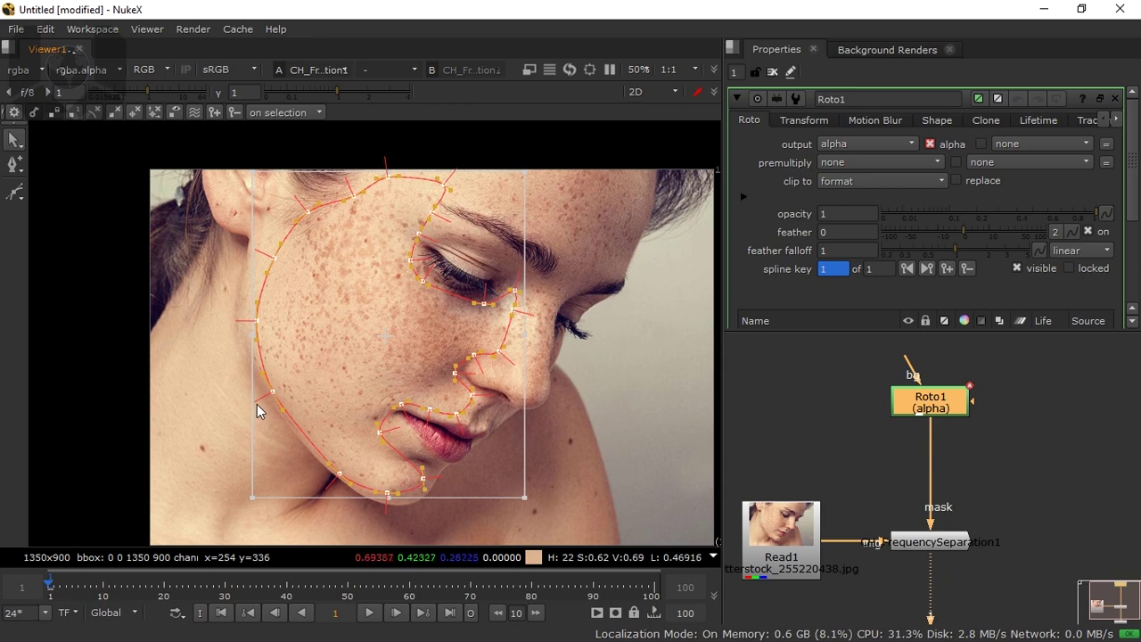
Feather the whole cheek mask and check its edges in the alpha channel view
{"action": "left_click_drag", "start_coordinate": [257, 404], "coordinate": [244, 409], "text": "ctrl"}
{"action": "key", "text": "a"}
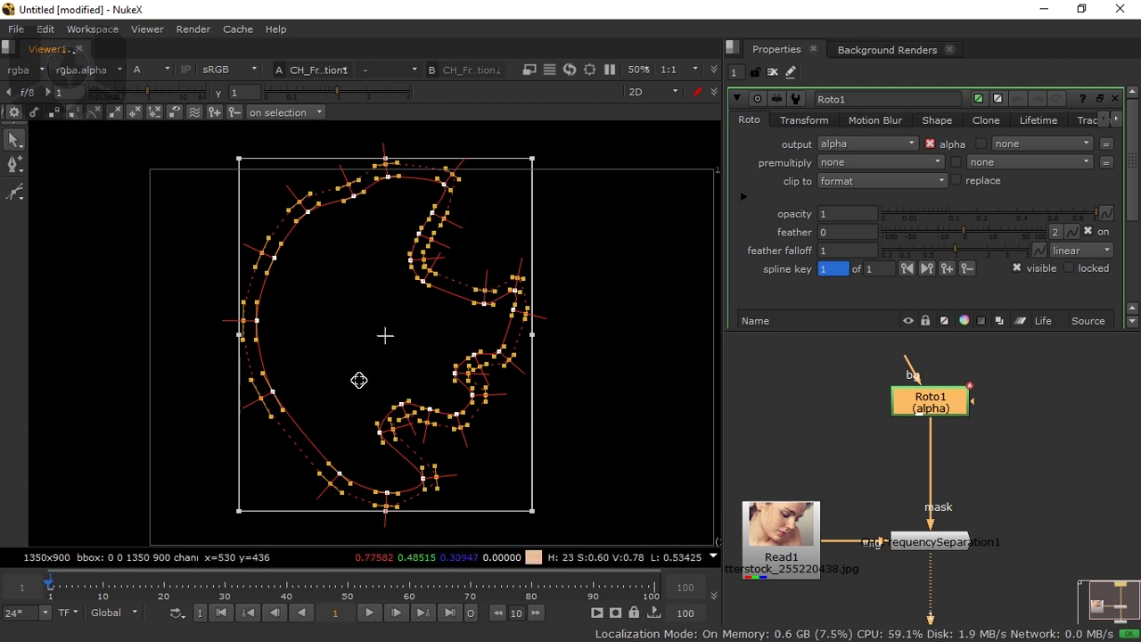
{"action": "scroll", "coordinate": [437, 253], "scroll_direction": "up", "scroll_amount": 6}
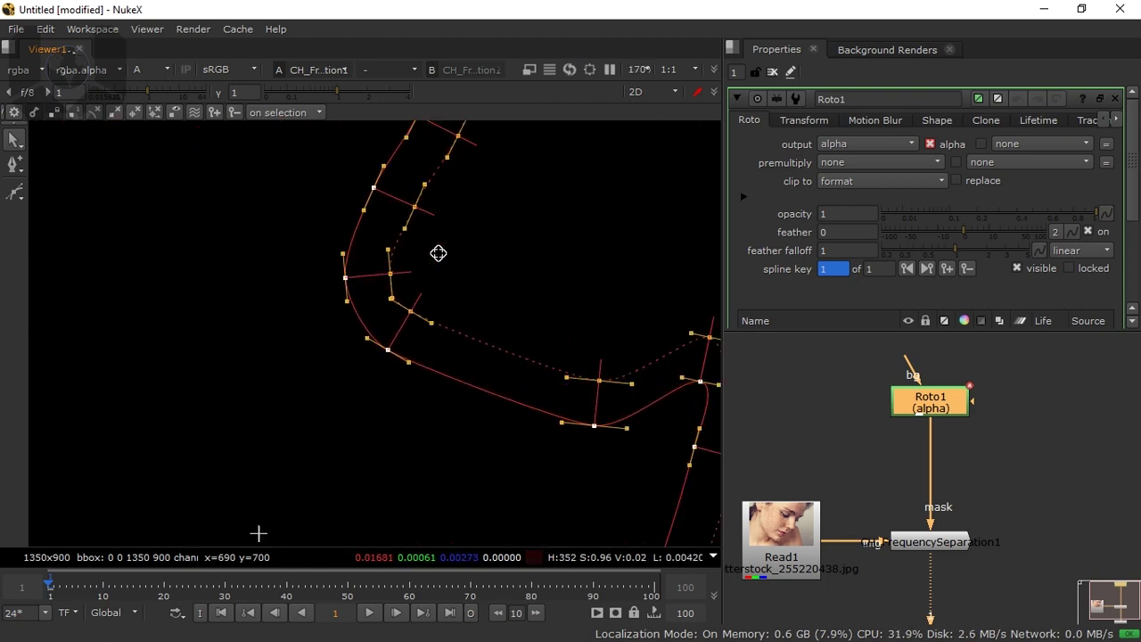
{"action": "middle_click_drag", "start_coordinate": [437, 253], "coordinate": [385, 345]}
{"action": "middle_click_drag", "start_coordinate": [449, 182], "coordinate": [455, 301]}
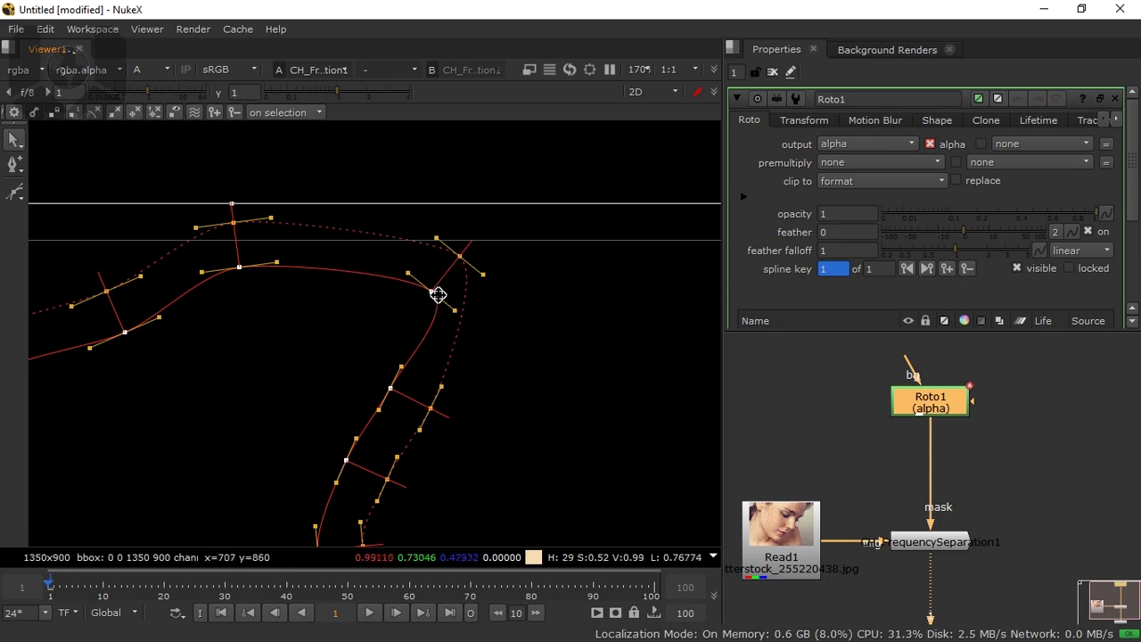
{"action": "scroll", "coordinate": [423, 333], "scroll_direction": "down", "scroll_amount": 9}
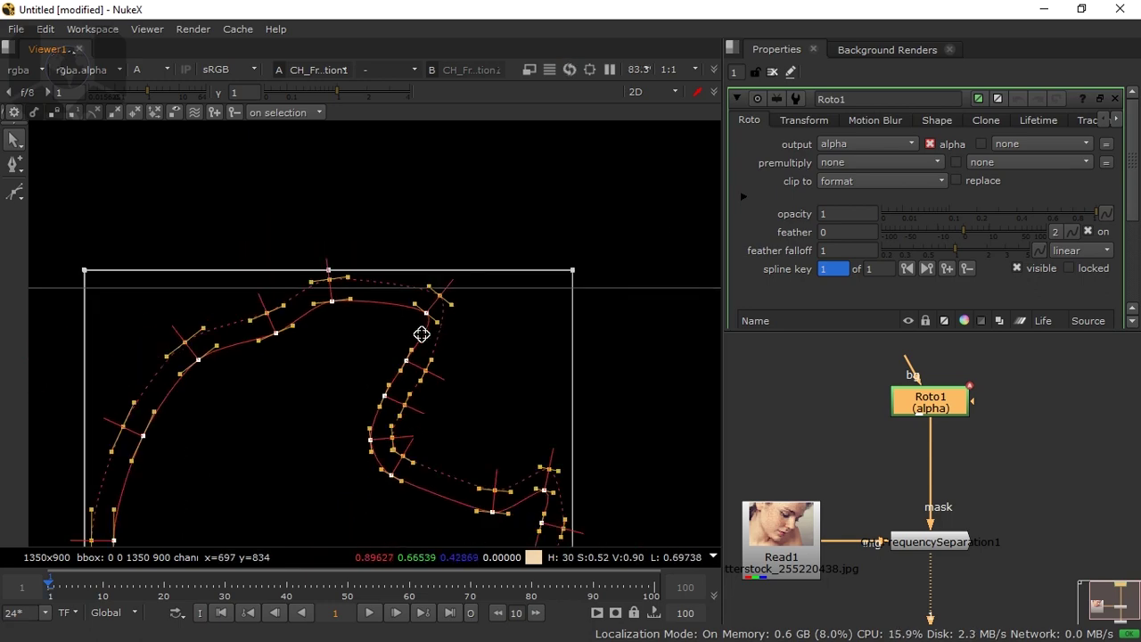
{"action": "scroll", "coordinate": [400, 215], "scroll_direction": "up", "scroll_amount": 2}
{"action": "key", "text": "a"}
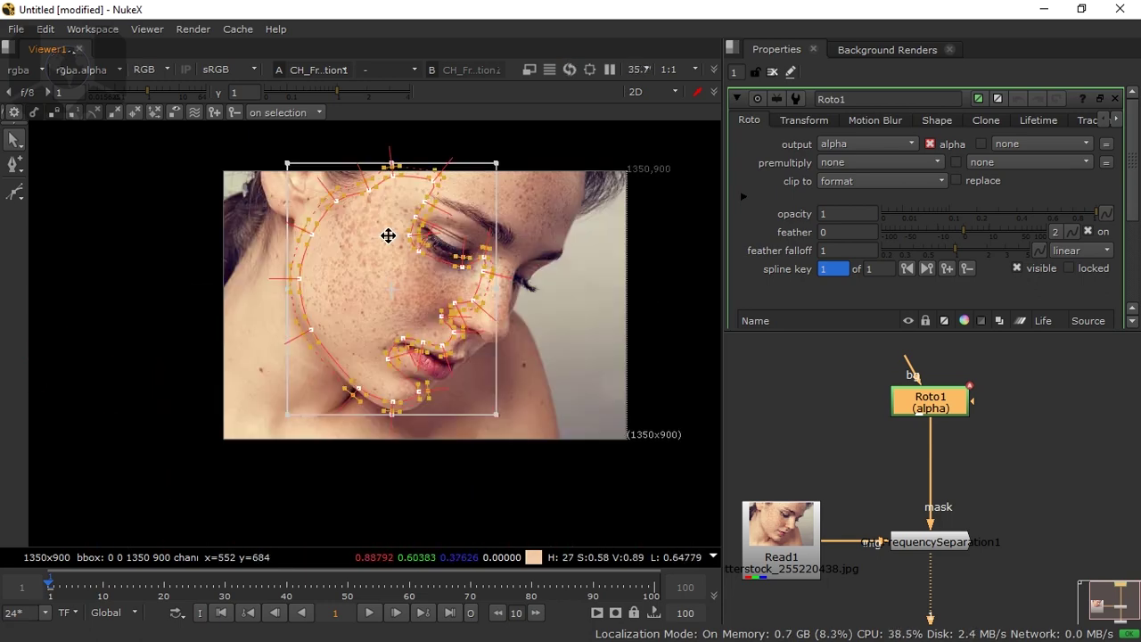
{"action": "middle_click_drag", "start_coordinate": [354, 324], "coordinate": [359, 349]}
{"action": "left_click", "coordinate": [907, 475]}
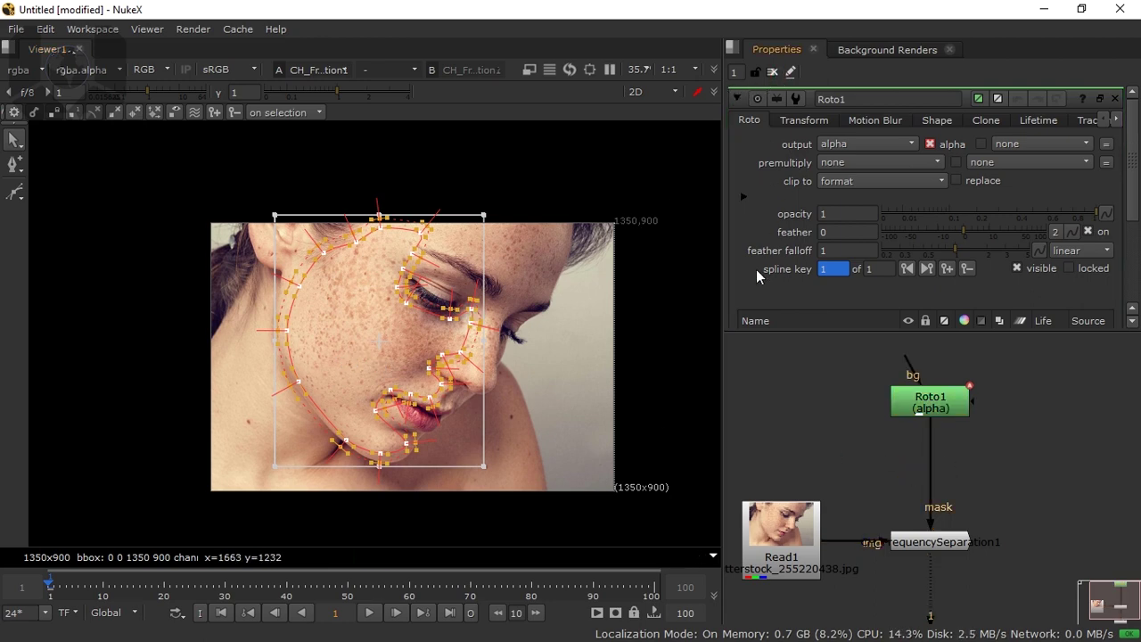
Reopen the Roto1 settings with the cheek shape deselected
{"action": "left_click", "coordinate": [773, 72]}
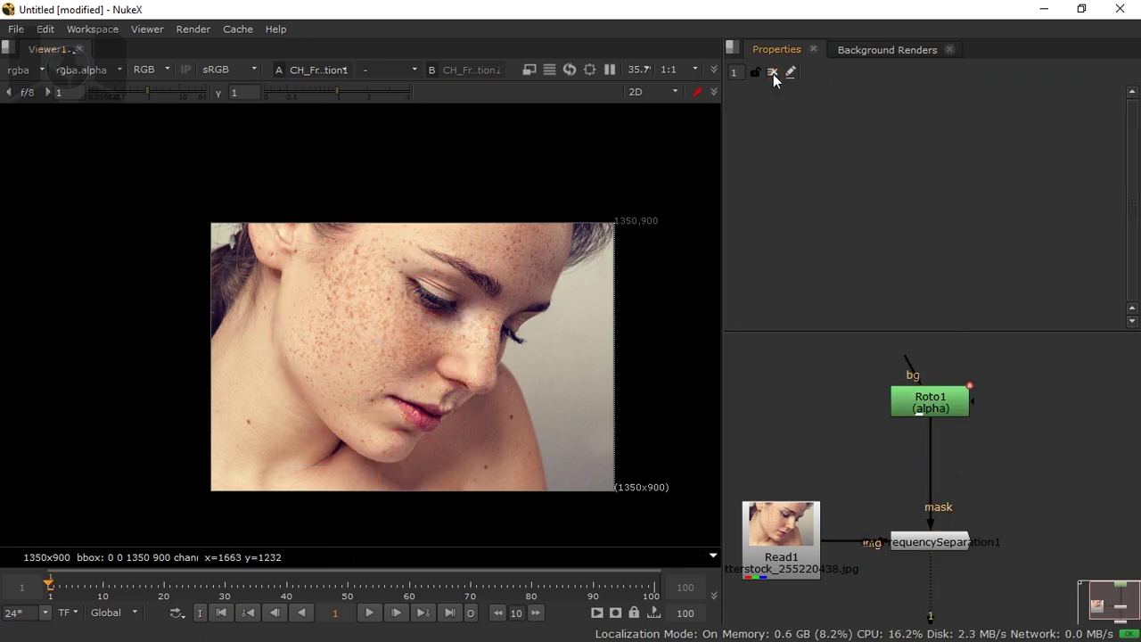
{"action": "double_click", "coordinate": [927, 403]}
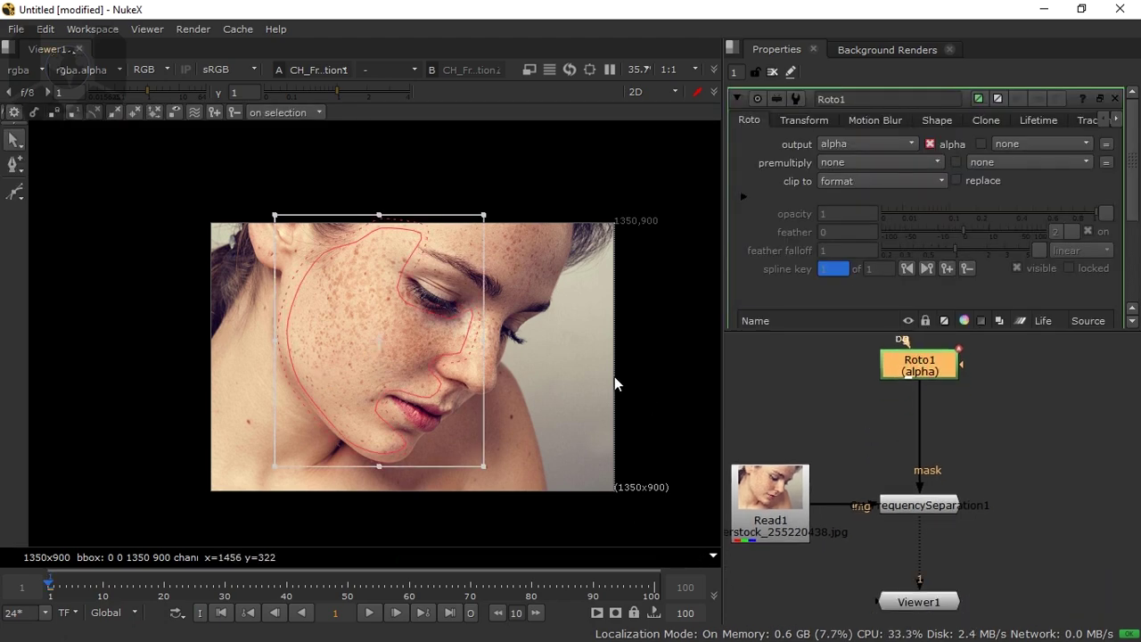
{"action": "left_click", "coordinate": [147, 280]}
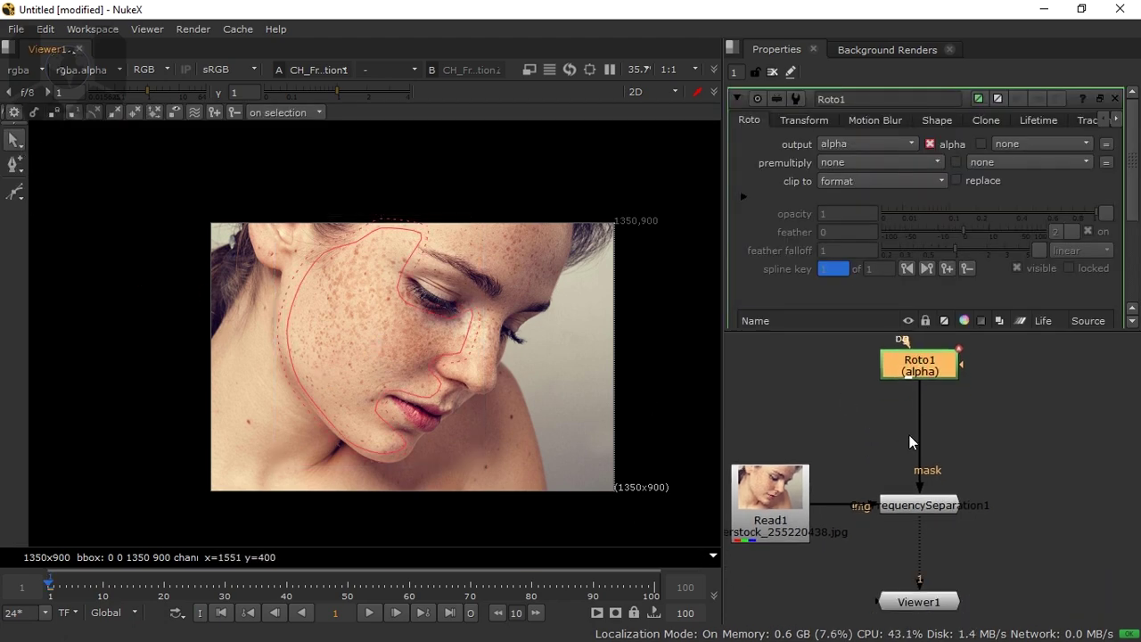
Raise CH_FrequencySeparation1's blur from zero to 11
{"action": "double_click", "coordinate": [897, 507]}
{"action": "scroll", "coordinate": [355, 335], "scroll_direction": "up", "scroll_amount": 1}
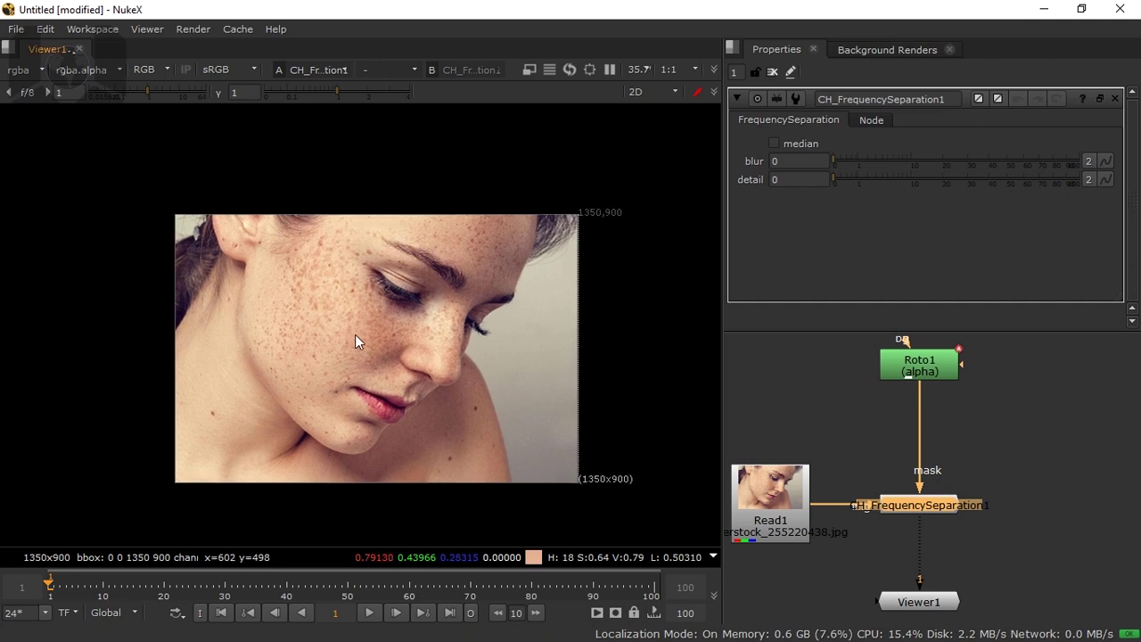
{"action": "scroll", "coordinate": [357, 268], "scroll_direction": "up", "scroll_amount": 2}
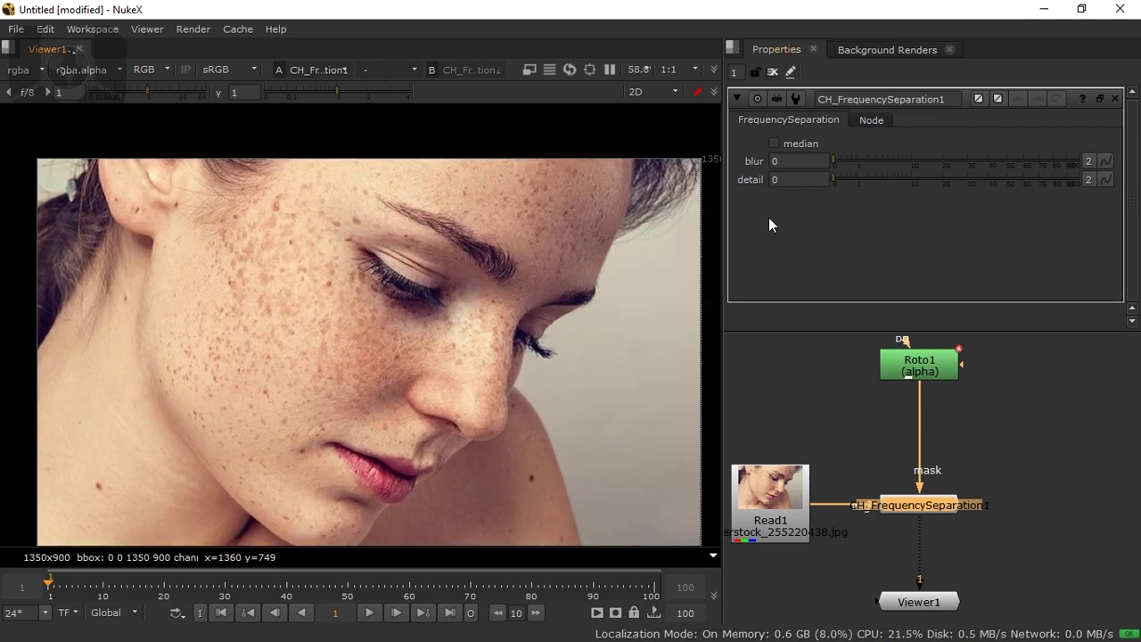
{"action": "left_click_drag", "start_coordinate": [832, 158], "coordinate": [906, 159]}
{"action": "scroll", "coordinate": [440, 295], "scroll_direction": "up", "scroll_amount": 1}
{"action": "scroll", "coordinate": [440, 295], "scroll_direction": "up", "scroll_amount": 2}
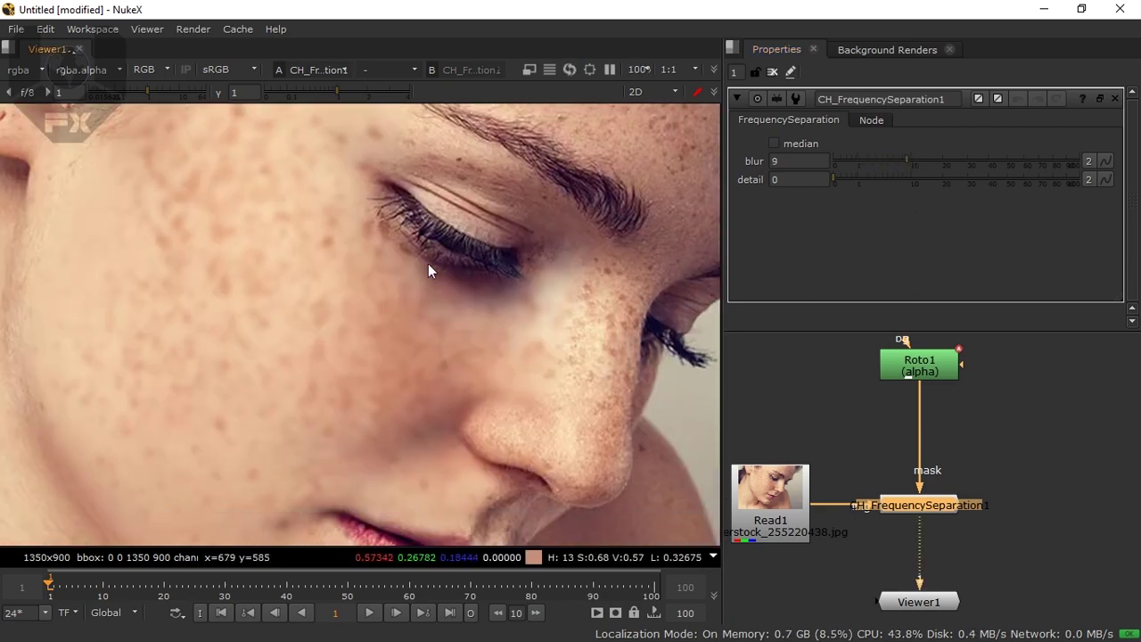
{"action": "scroll", "coordinate": [200, 273], "scroll_direction": "down", "scroll_amount": 2}
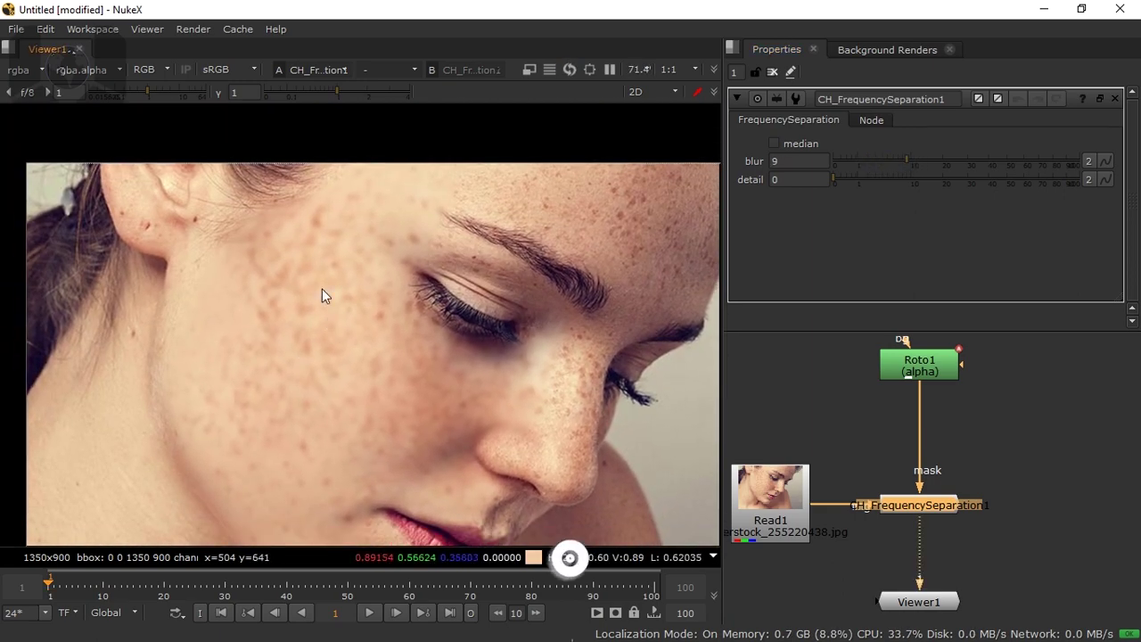
{"action": "middle_click_drag", "start_coordinate": [321, 288], "coordinate": [316, 242]}
{"action": "left_click_drag", "start_coordinate": [906, 159], "coordinate": [915, 161]}
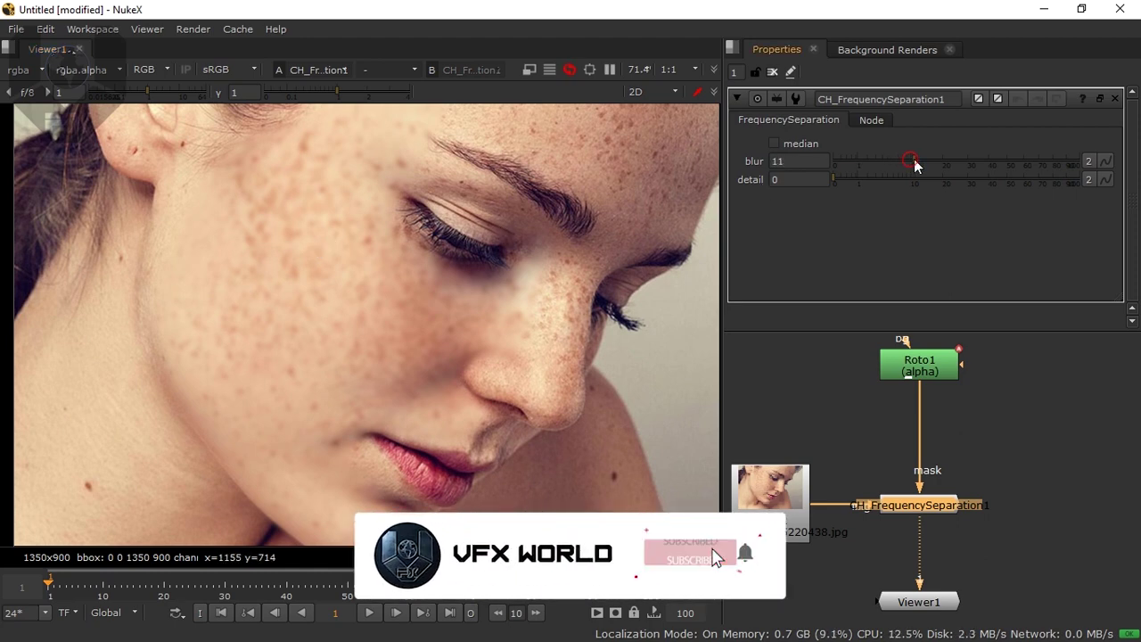
Set the detail to 4.2 and increase the blur further to 26
{"action": "left_click_drag", "start_coordinate": [836, 179], "coordinate": [881, 180]}
{"action": "scroll", "coordinate": [339, 368], "scroll_direction": "down", "scroll_amount": 2}
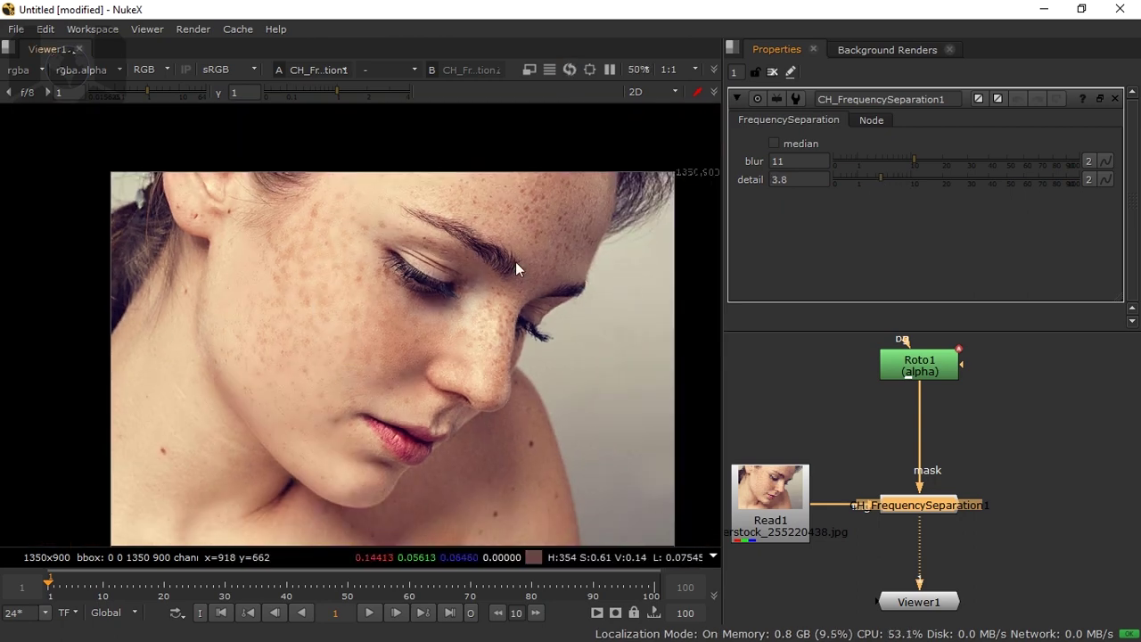
{"action": "left_click_drag", "start_coordinate": [917, 157], "coordinate": [943, 158]}
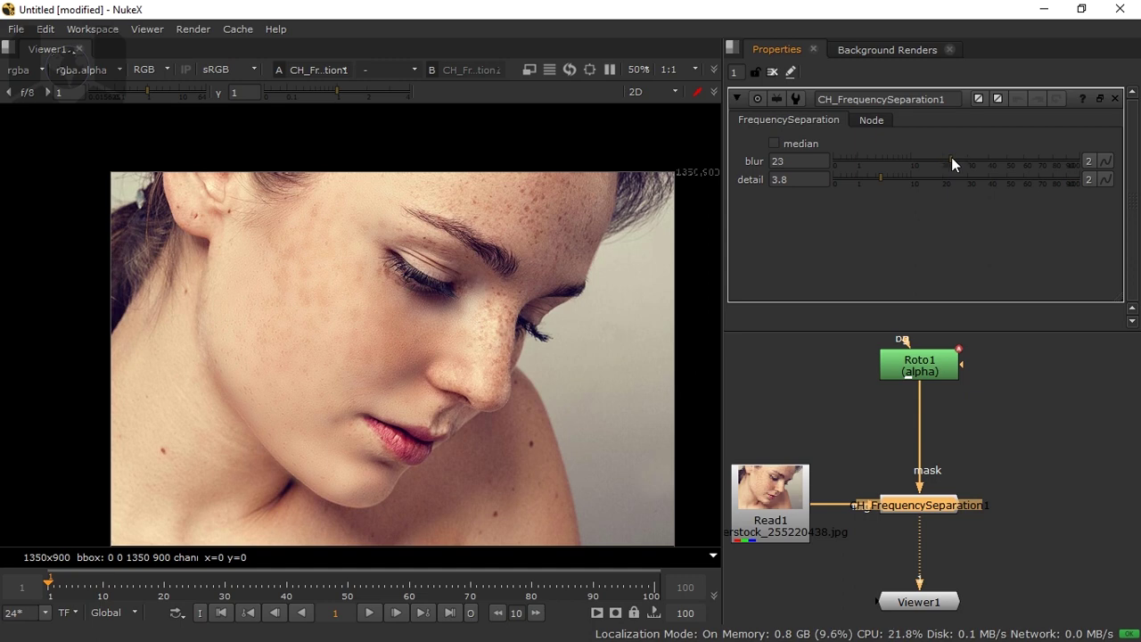
{"action": "mouse_move", "coordinate": [879, 180]}
{"action": "left_mouse_down"}
{"action": "mouse_move", "coordinate": [893, 180]}
{"action": "mouse_move", "coordinate": [883, 180]}
{"action": "left_mouse_up"}
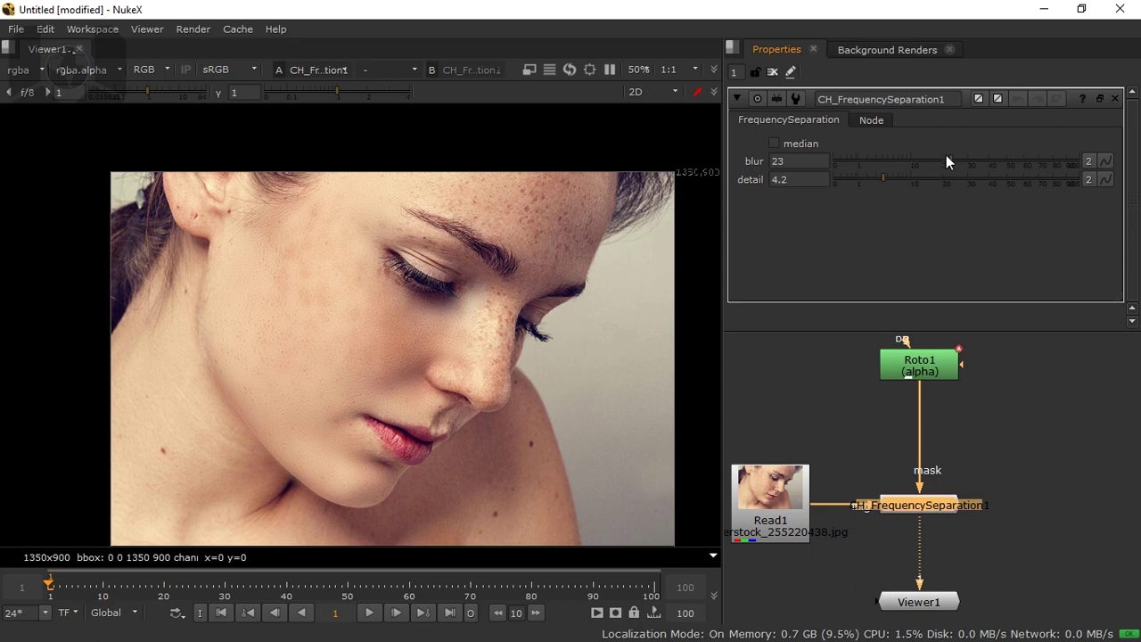
{"action": "mouse_move", "coordinate": [947, 159]}
{"action": "left_mouse_down"}
{"action": "mouse_move", "coordinate": [936, 158]}
{"action": "mouse_move", "coordinate": [959, 156]}
{"action": "left_mouse_up"}
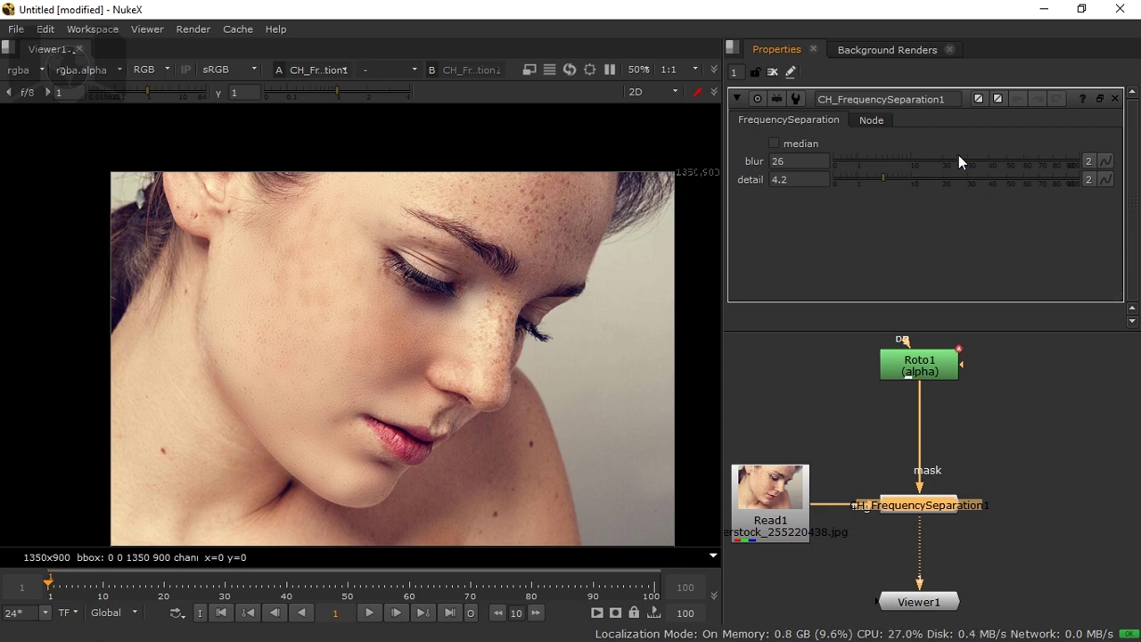
{"action": "scroll", "coordinate": [442, 328], "scroll_direction": "up", "scroll_amount": 3}
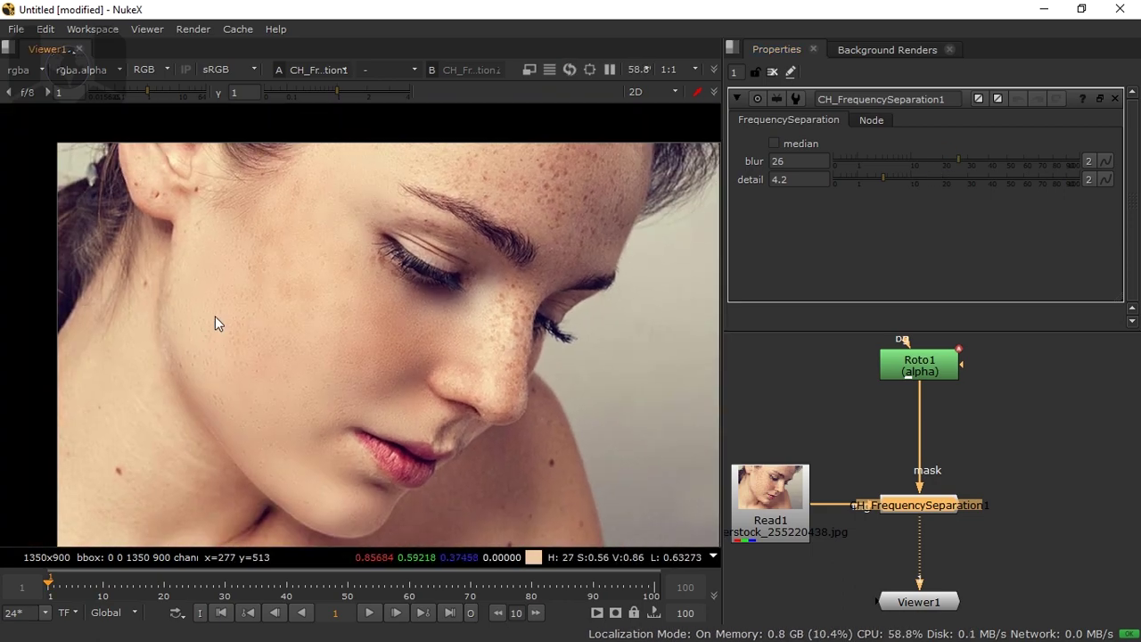
{"action": "scroll", "coordinate": [215, 315], "scroll_direction": "up", "scroll_amount": 3}
{"action": "scroll", "coordinate": [283, 323], "scroll_direction": "up", "scroll_amount": 1}
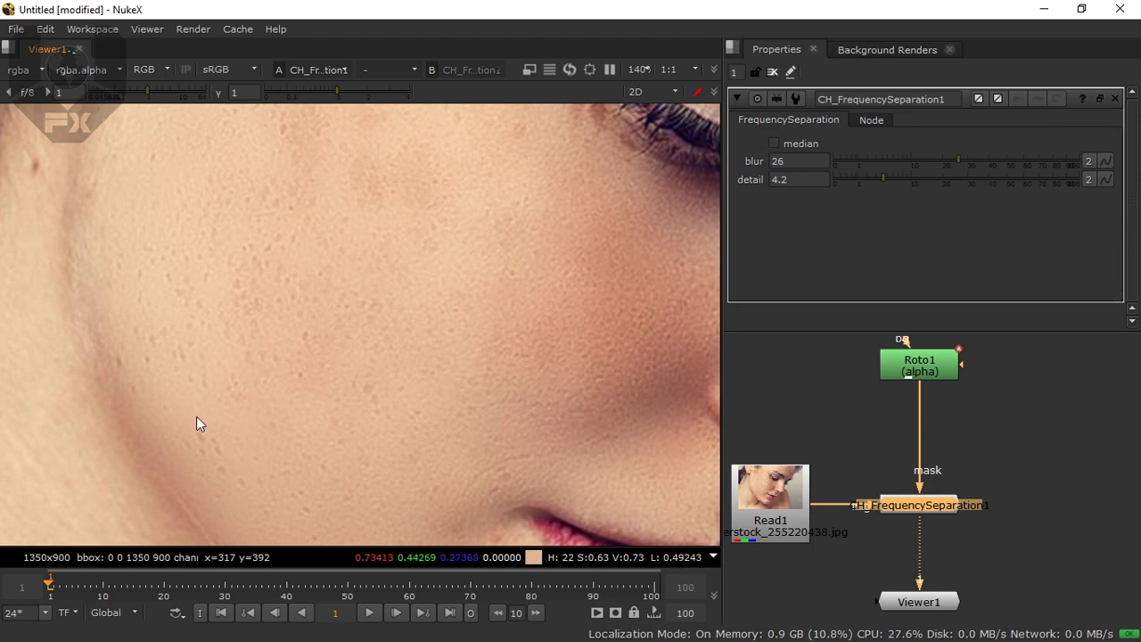
{"action": "middle_click_drag", "start_coordinate": [281, 178], "coordinate": [273, 324]}
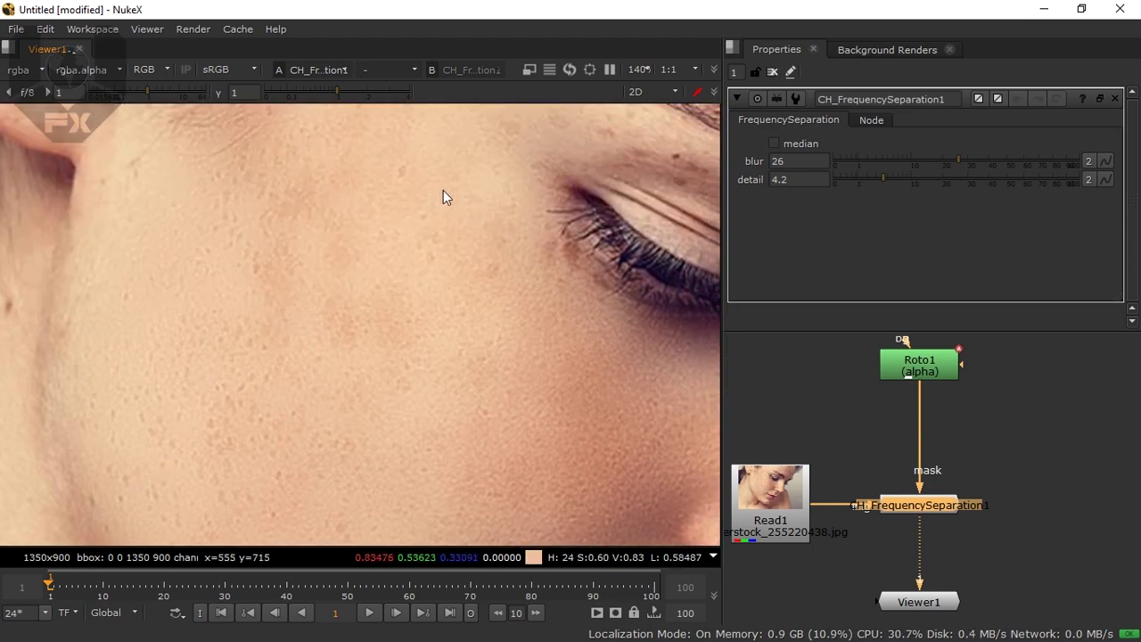
{"action": "middle_click_drag", "start_coordinate": [443, 196], "coordinate": [445, 253]}
{"action": "scroll", "coordinate": [445, 253], "scroll_direction": "down", "scroll_amount": 4}
{"action": "middle_click_drag", "start_coordinate": [342, 226], "coordinate": [377, 327]}
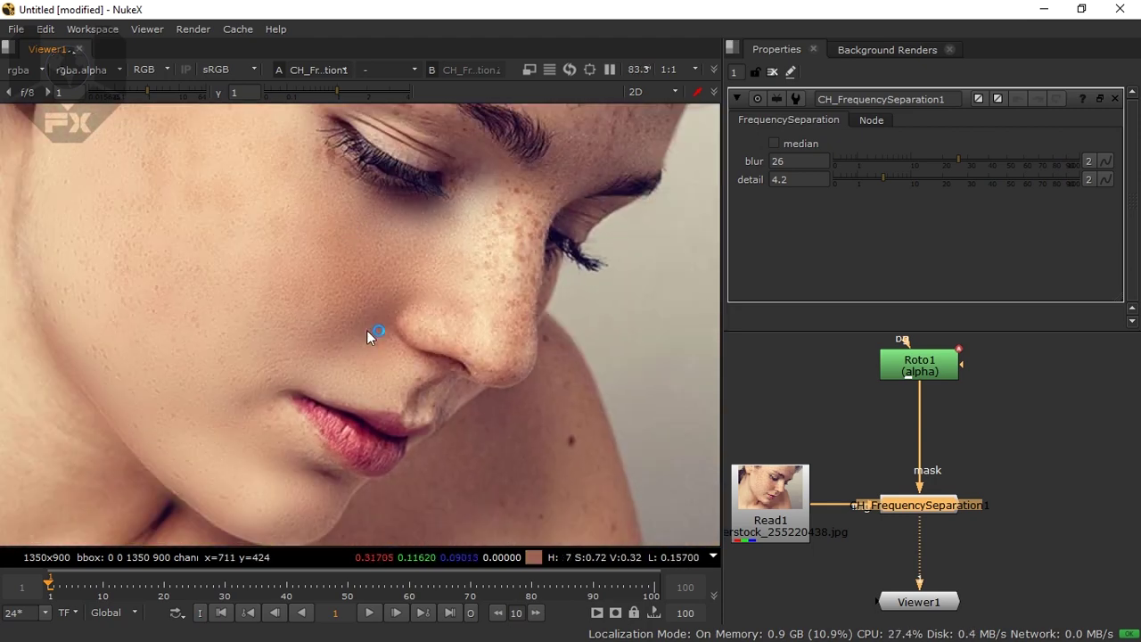
{"action": "scroll", "coordinate": [230, 401], "scroll_direction": "down", "scroll_amount": 2}
{"action": "scroll", "coordinate": [212, 379], "scroll_direction": "down", "scroll_amount": 2}
{"action": "scroll", "coordinate": [216, 362], "scroll_direction": "up", "scroll_amount": 10}
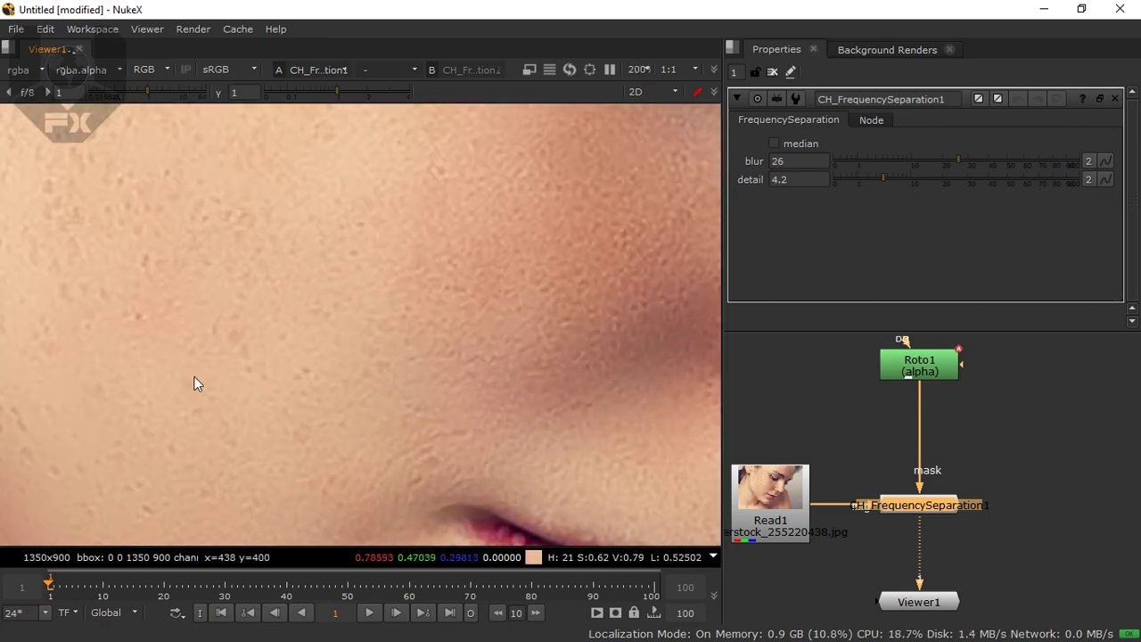
{"action": "scroll", "coordinate": [346, 365], "scroll_direction": "down", "scroll_amount": 6}
{"action": "scroll", "coordinate": [346, 358], "scroll_direction": "down", "scroll_amount": 5}
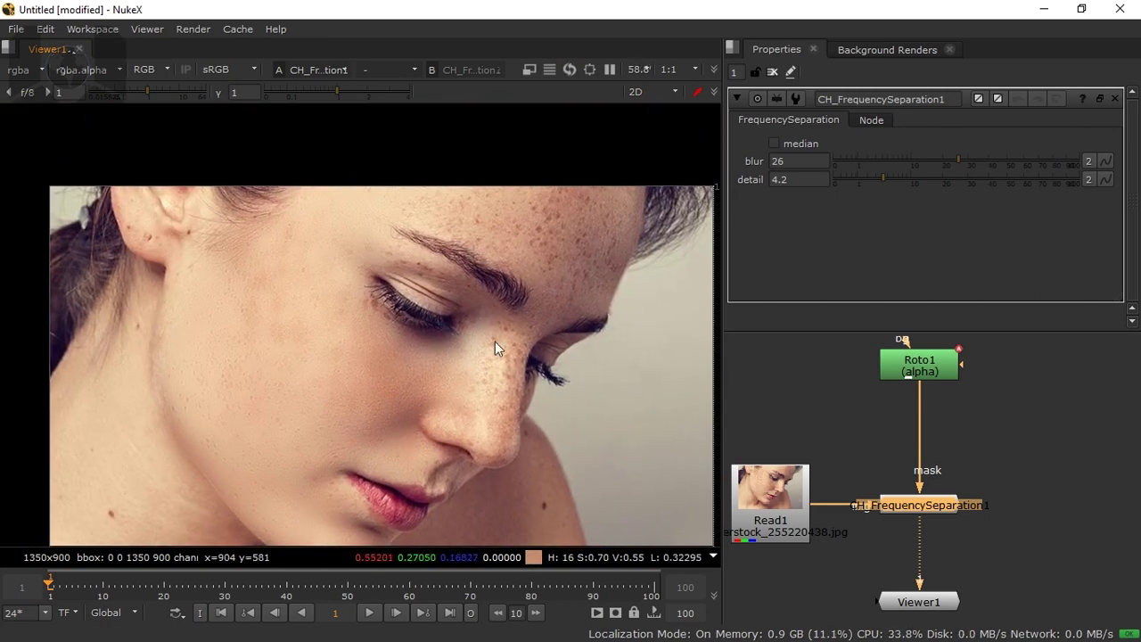
Nudge the detail up to 4.8 and frame the top of the forehead in the Viewer
{"action": "scroll", "coordinate": [496, 343], "scroll_direction": "up", "scroll_amount": 5}
{"action": "scroll", "coordinate": [497, 343], "scroll_direction": "down", "scroll_amount": 1}
{"action": "scroll", "coordinate": [408, 344], "scroll_direction": "down", "scroll_amount": 1}
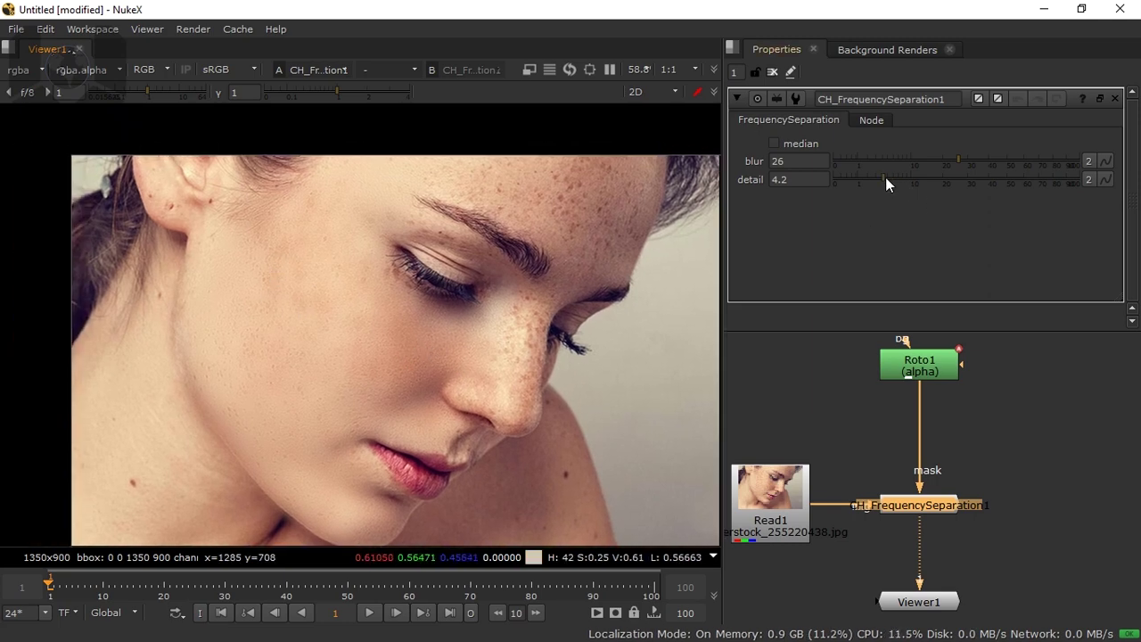
{"action": "mouse_move", "coordinate": [885, 179]}
{"action": "left_mouse_down"}
{"action": "mouse_move", "coordinate": [897, 179]}
{"action": "mouse_move", "coordinate": [866, 179]}
{"action": "mouse_move", "coordinate": [879, 179]}
{"action": "left_mouse_up"}
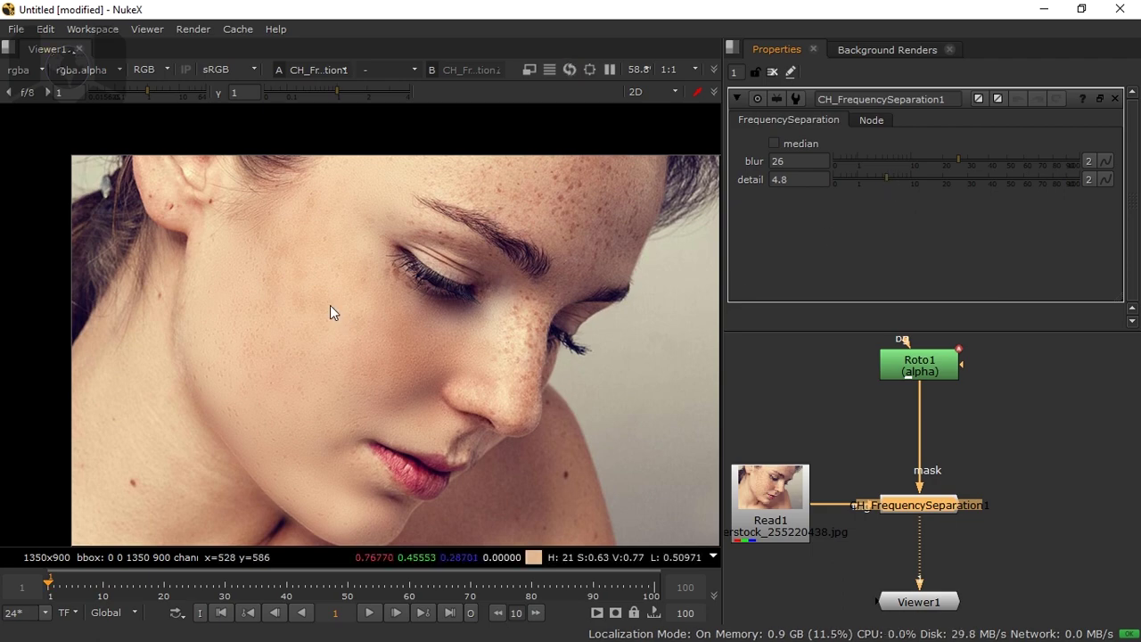
{"action": "scroll", "coordinate": [330, 305], "scroll_direction": "up", "scroll_amount": 4}
{"action": "middle_click_drag", "start_coordinate": [473, 272], "coordinate": [450, 357]}
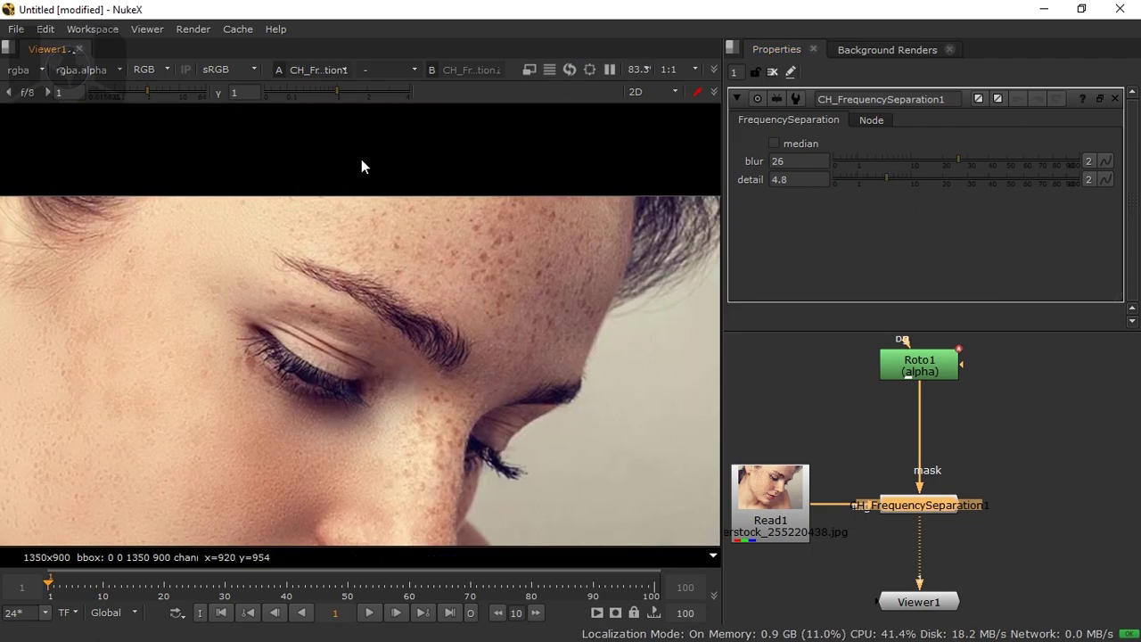
{"action": "double_click", "coordinate": [918, 375]}
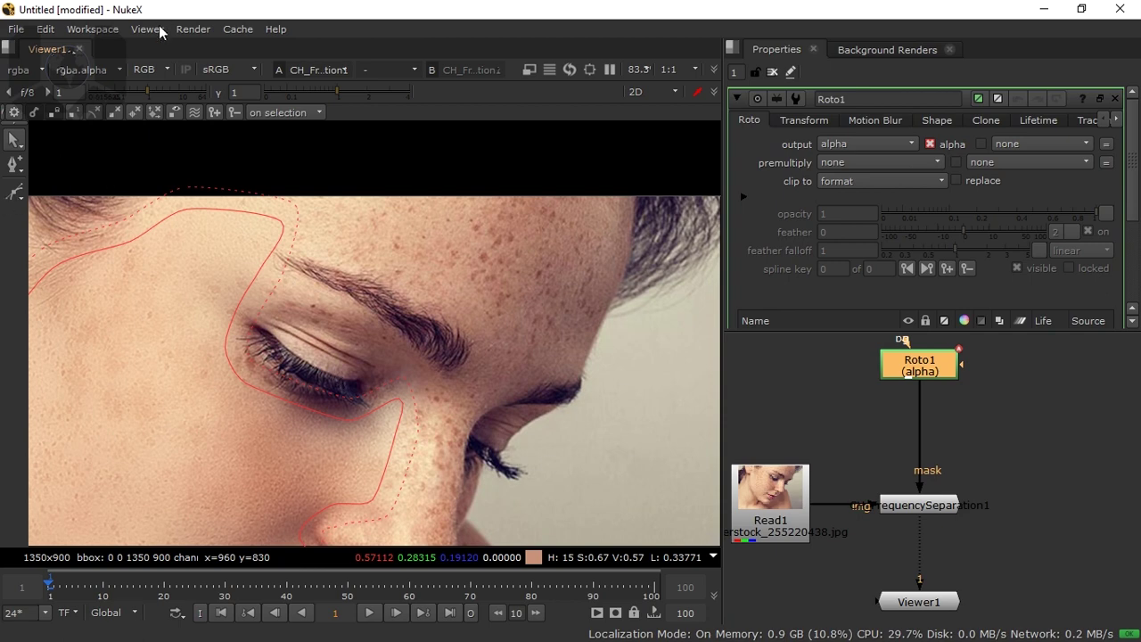
Switch the Roto shape tool to B-Spline for a new mask
{"action": "key", "text": "v"}
{"action": "left_click", "coordinate": [14, 192]}
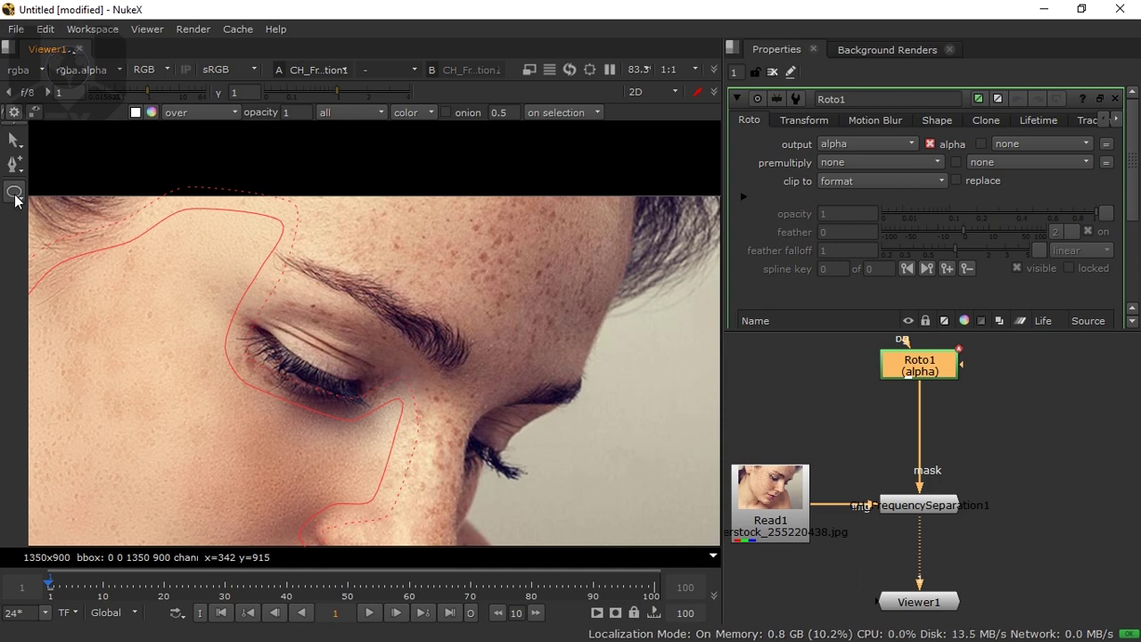
{"action": "left_click", "coordinate": [17, 196]}
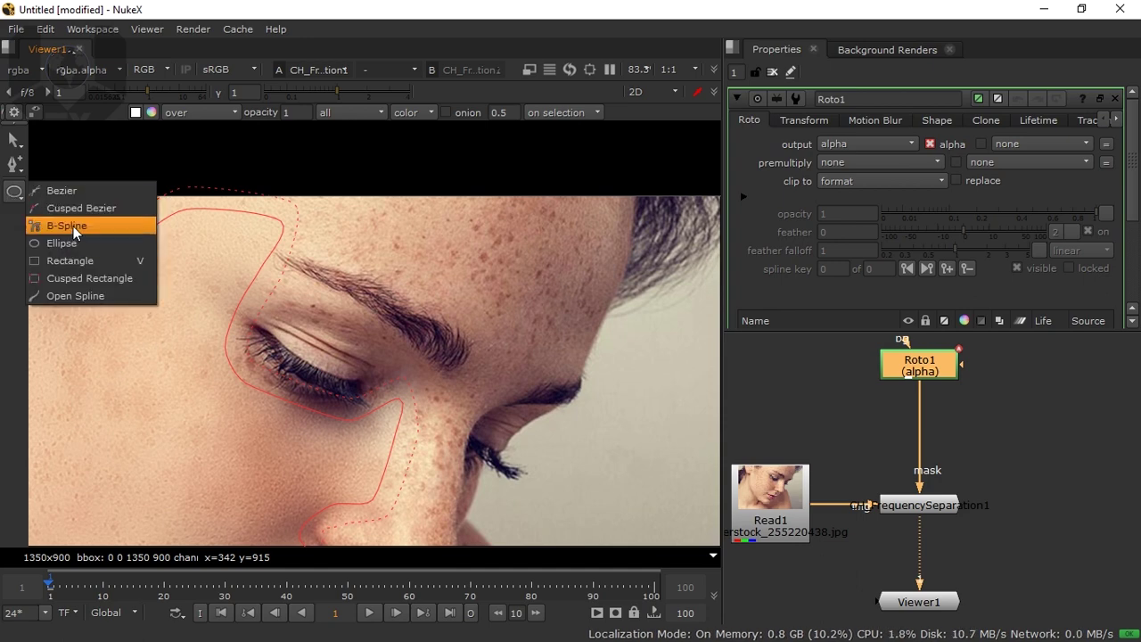
{"action": "left_click", "coordinate": [276, 182]}
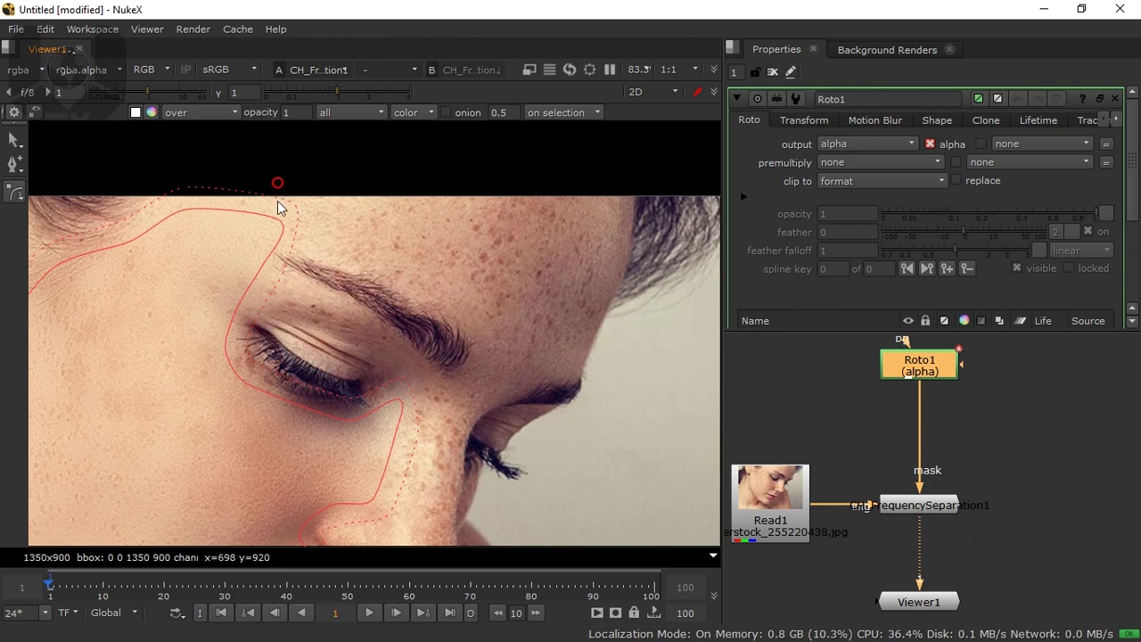
Draw a closed B-spline from the brow up the forehead, above the hairline and back
{"action": "left_click", "coordinate": [275, 238]}
{"action": "left_click", "coordinate": [468, 329]}
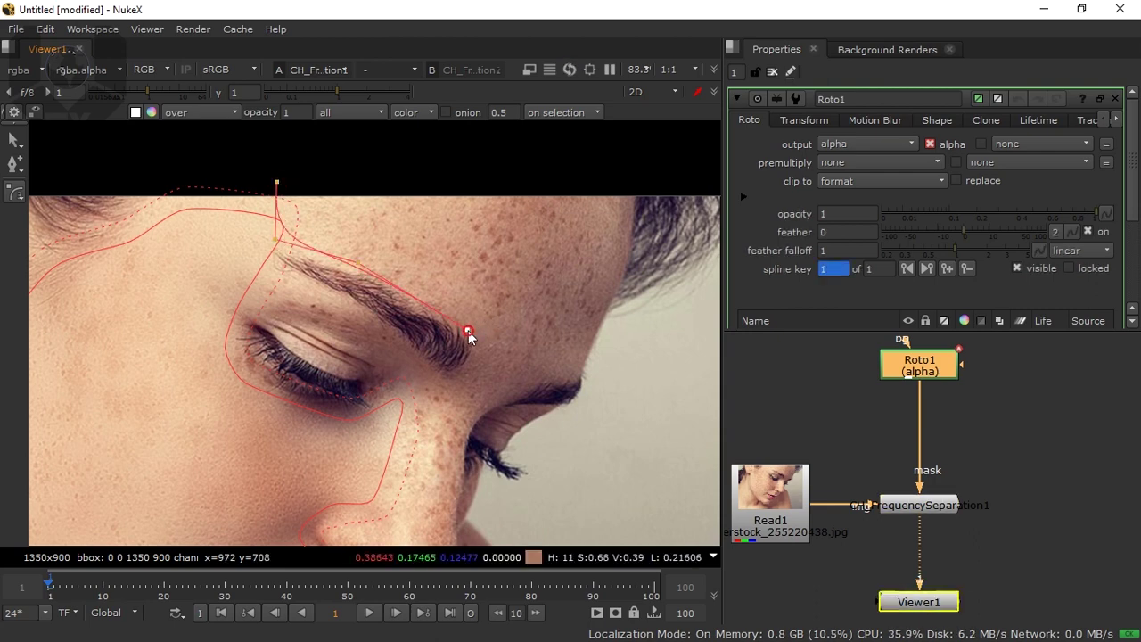
{"action": "left_click", "coordinate": [487, 365]}
{"action": "left_click", "coordinate": [535, 364]}
{"action": "left_click", "coordinate": [569, 361]}
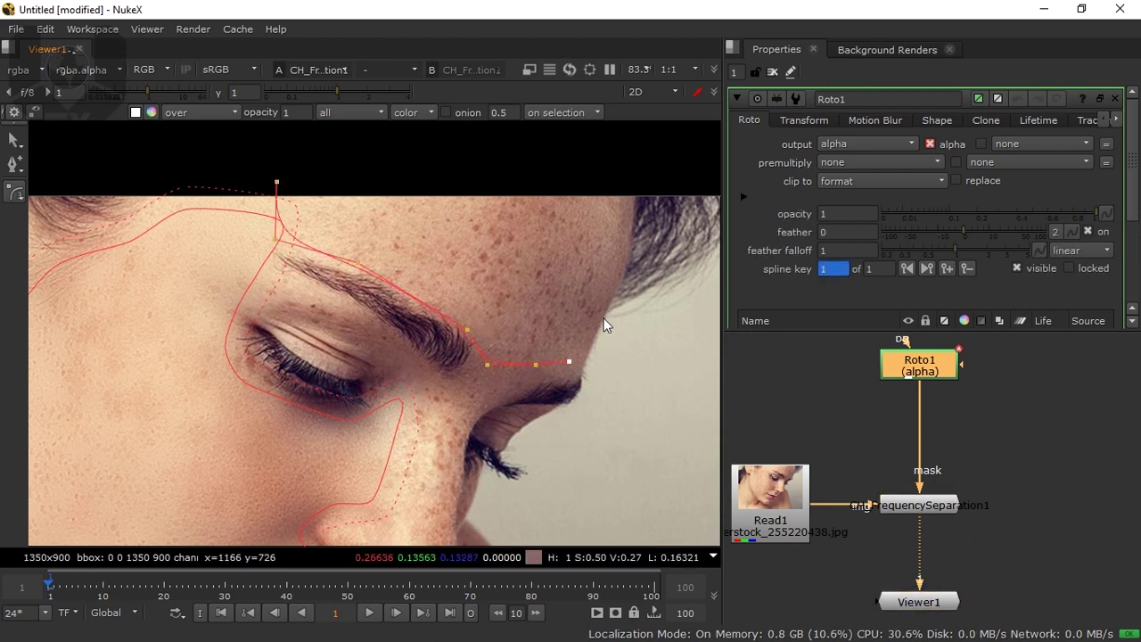
{"action": "left_click", "coordinate": [604, 313]}
{"action": "left_click", "coordinate": [618, 250]}
{"action": "left_click", "coordinate": [627, 198]}
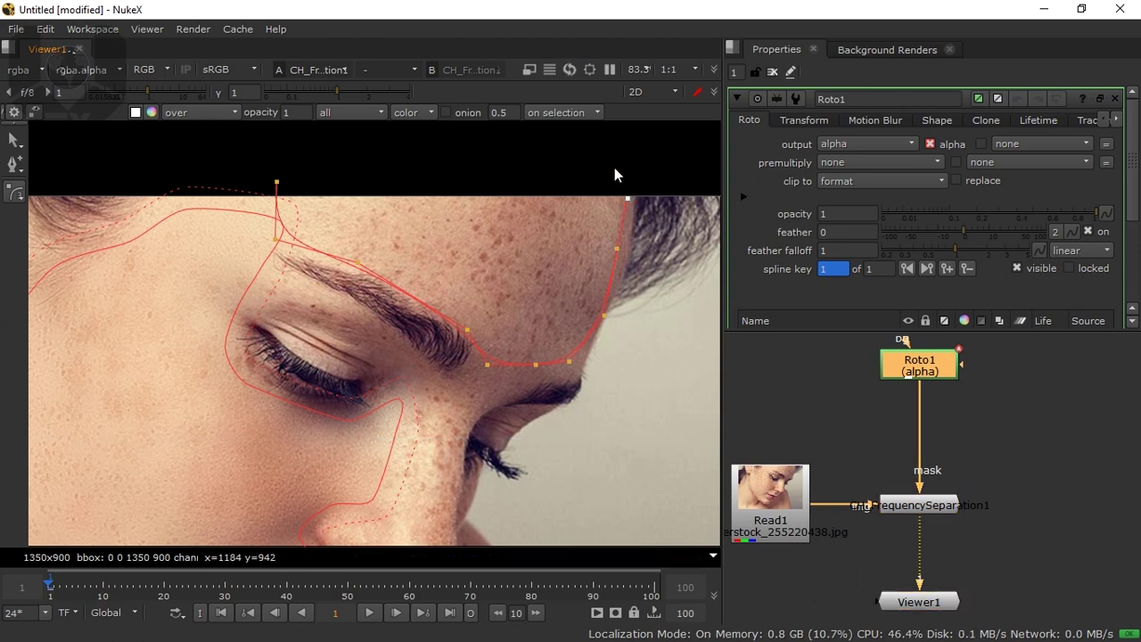
{"action": "left_click", "coordinate": [610, 163]}
{"action": "middle_click_drag", "start_coordinate": [483, 123], "coordinate": [469, 247]}
{"action": "left_click", "coordinate": [388, 214]}
{"action": "left_click", "coordinate": [304, 262]}
{"action": "left_click", "coordinate": [276, 296]}
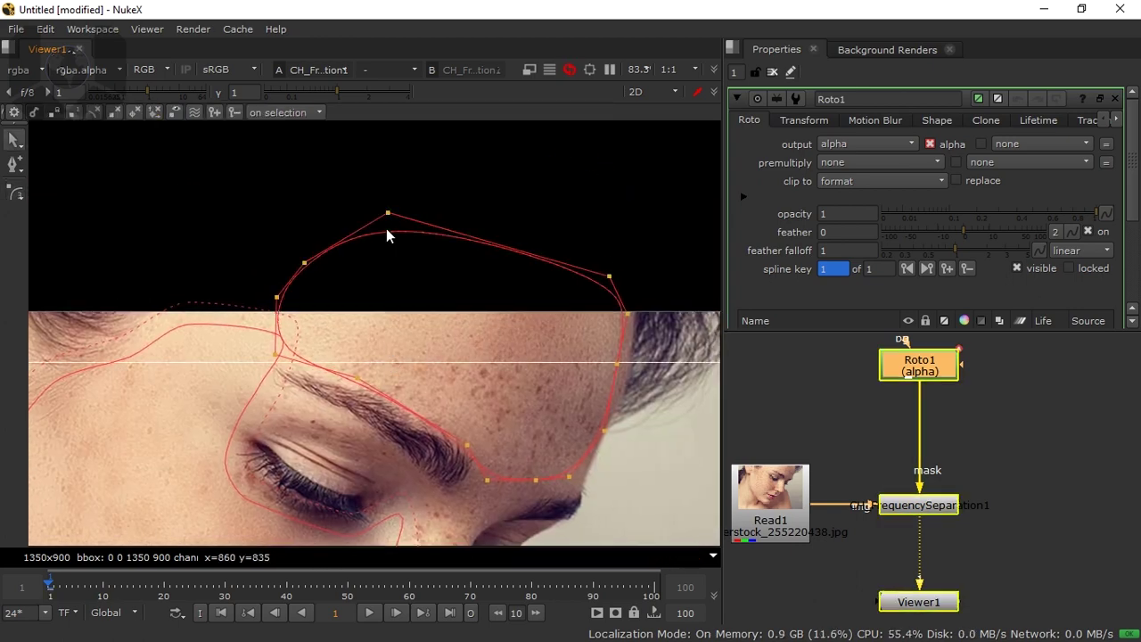
{"action": "middle_click_drag", "start_coordinate": [518, 458], "coordinate": [517, 328]}
Draw a closed Bezier roto shape from the nose bridge around the nostril and nose tip
{"action": "middle_click_drag", "start_coordinate": [445, 351], "coordinate": [408, 198]}
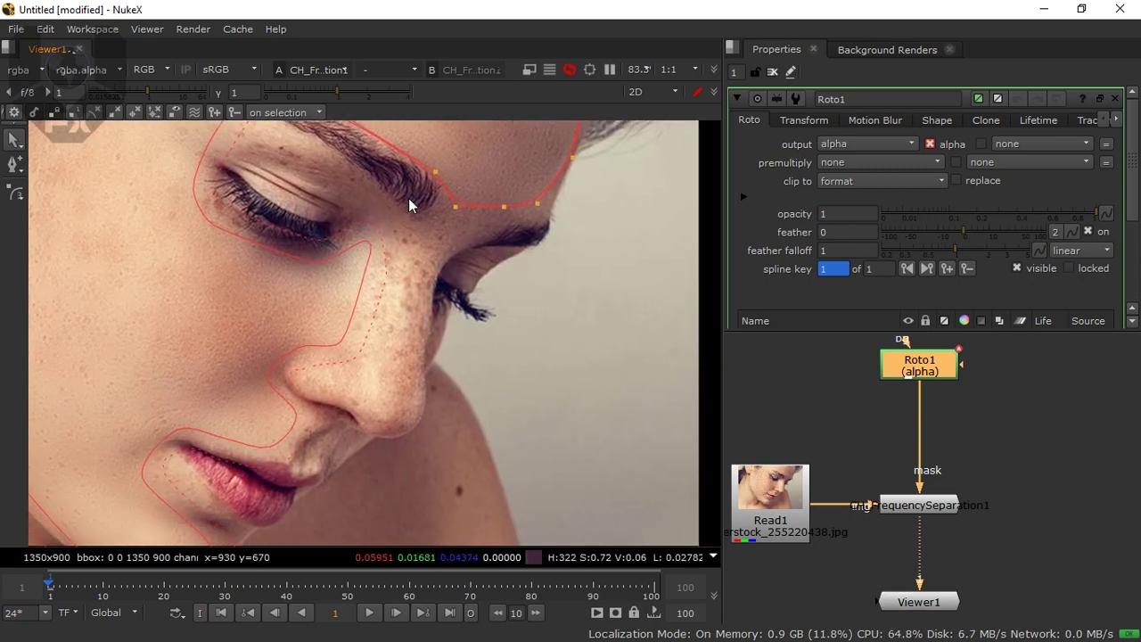
{"action": "left_click", "coordinate": [425, 212]}
{"action": "left_click", "coordinate": [18, 194]}
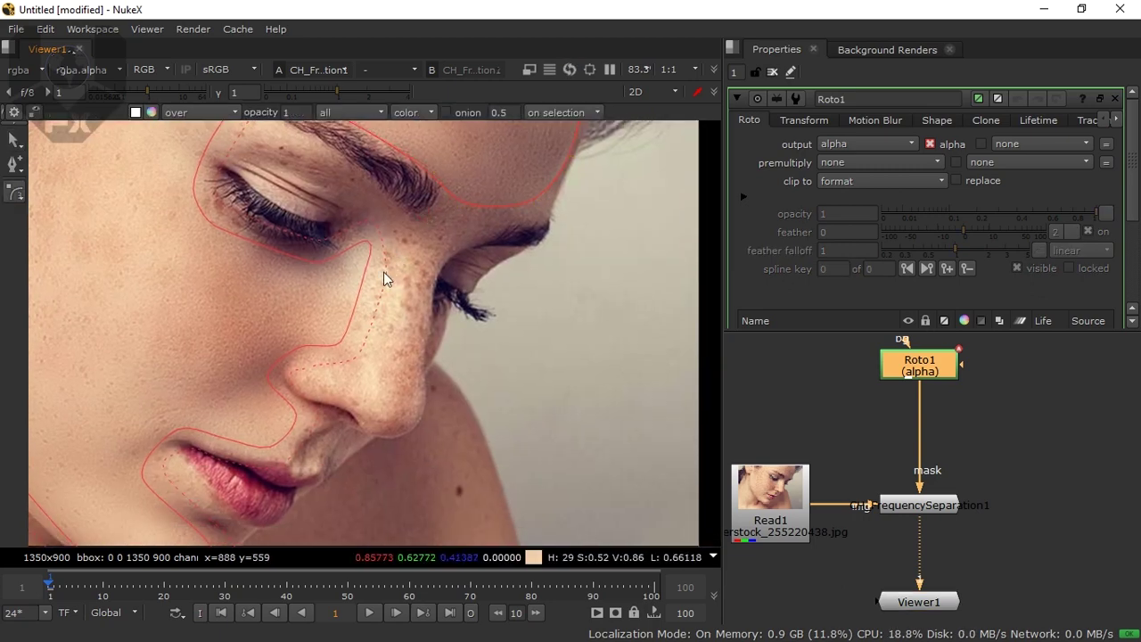
{"action": "left_click", "coordinate": [418, 217]}
{"action": "left_click", "coordinate": [353, 355]}
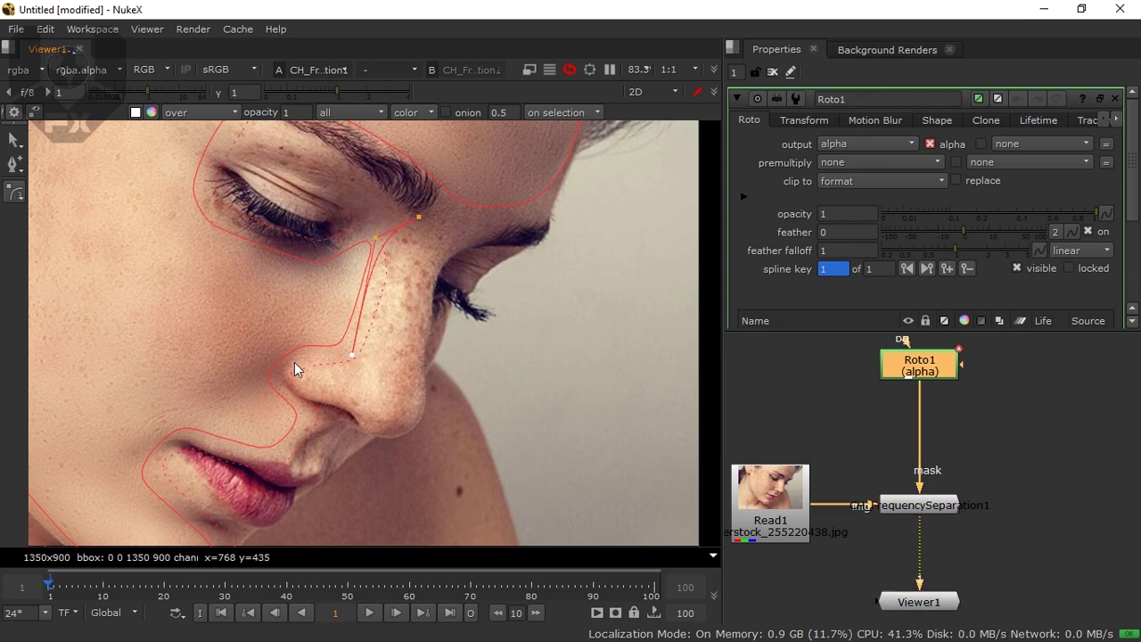
{"action": "left_click", "coordinate": [295, 371]}
{"action": "left_click", "coordinate": [332, 405]}
{"action": "left_click", "coordinate": [376, 421]}
{"action": "left_click", "coordinate": [400, 419]}
{"action": "left_click", "coordinate": [418, 386]}
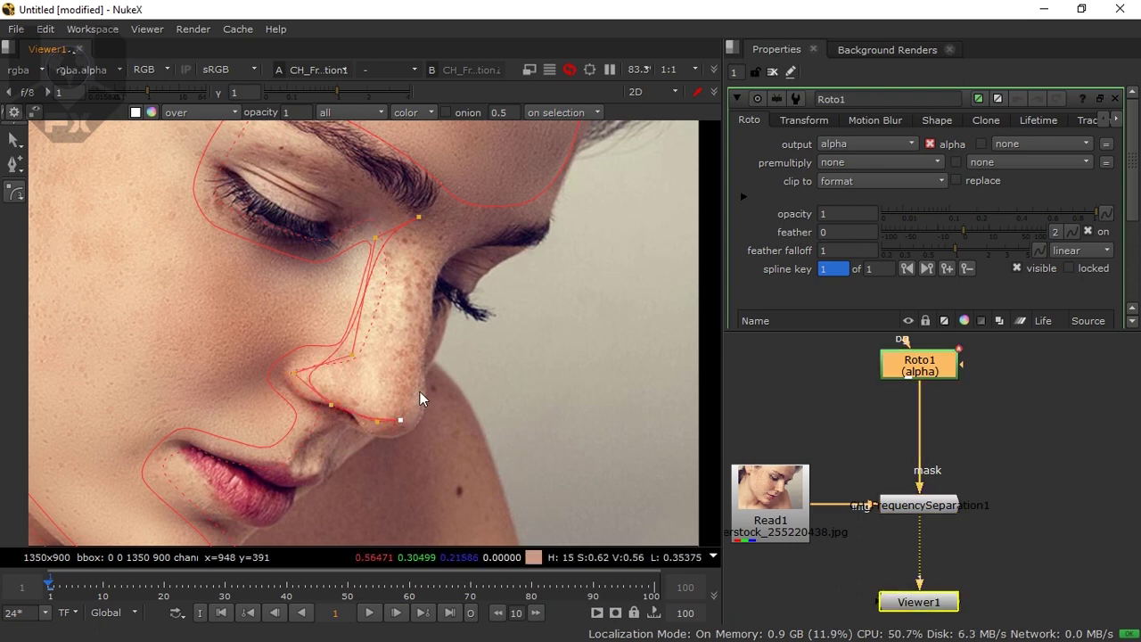
{"action": "left_click", "coordinate": [424, 313]}
{"action": "left_click", "coordinate": [432, 256]}
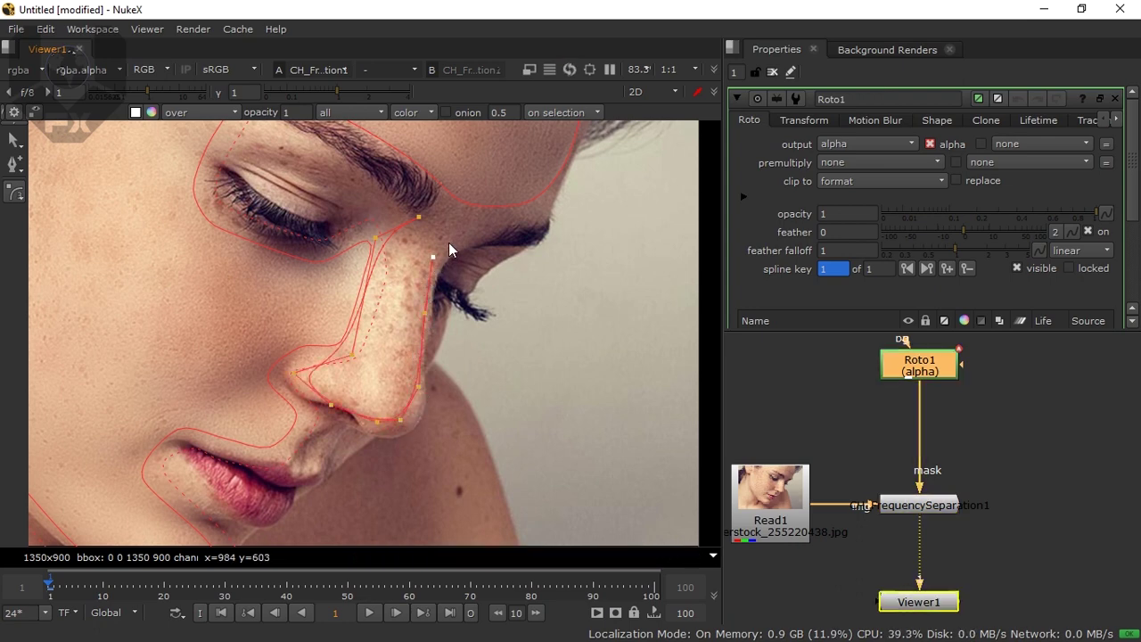
{"action": "left_click", "coordinate": [437, 201]}
{"action": "left_click", "coordinate": [418, 216]}
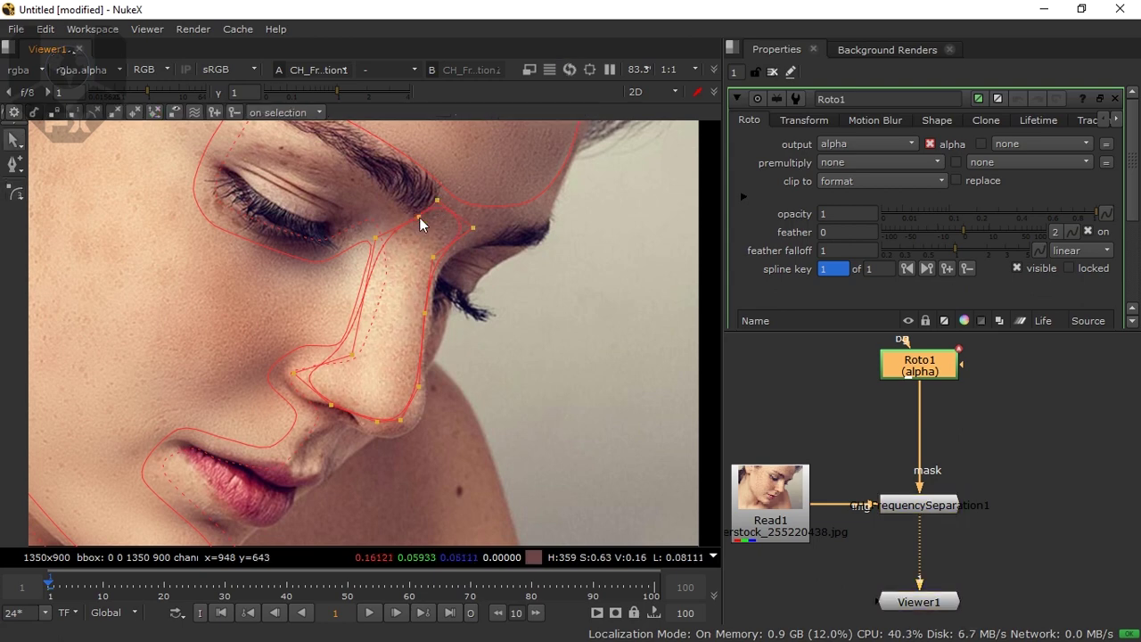
Adjust the nose shape's bridge, side, tip and nostril points to follow the nose edge
{"action": "left_click", "coordinate": [489, 226]}
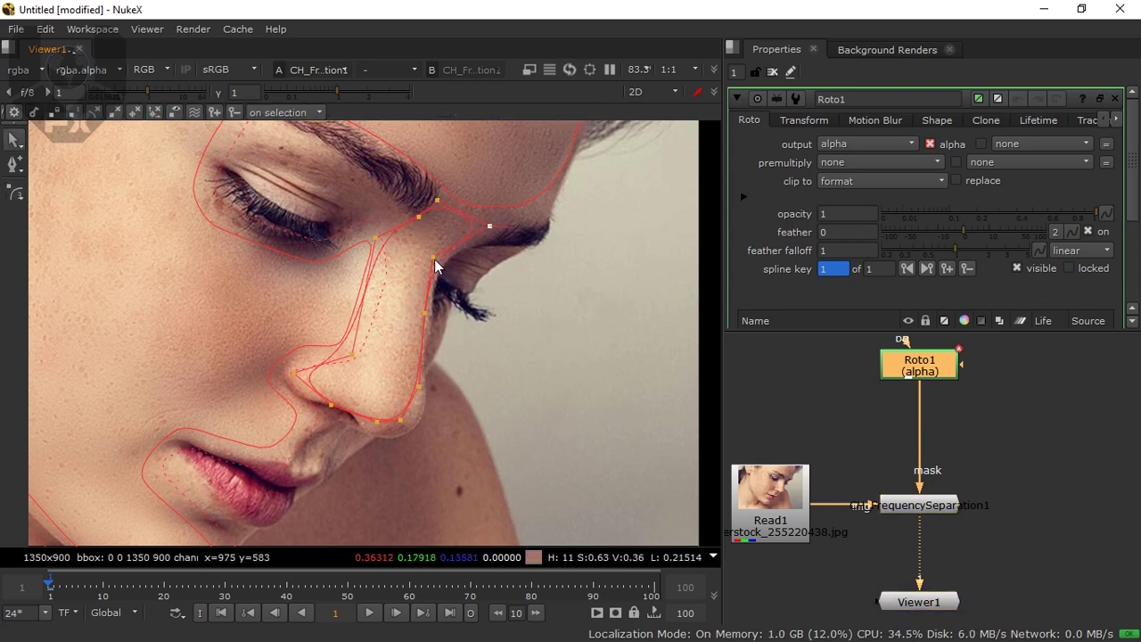
{"action": "left_click_drag", "start_coordinate": [434, 258], "coordinate": [440, 253]}
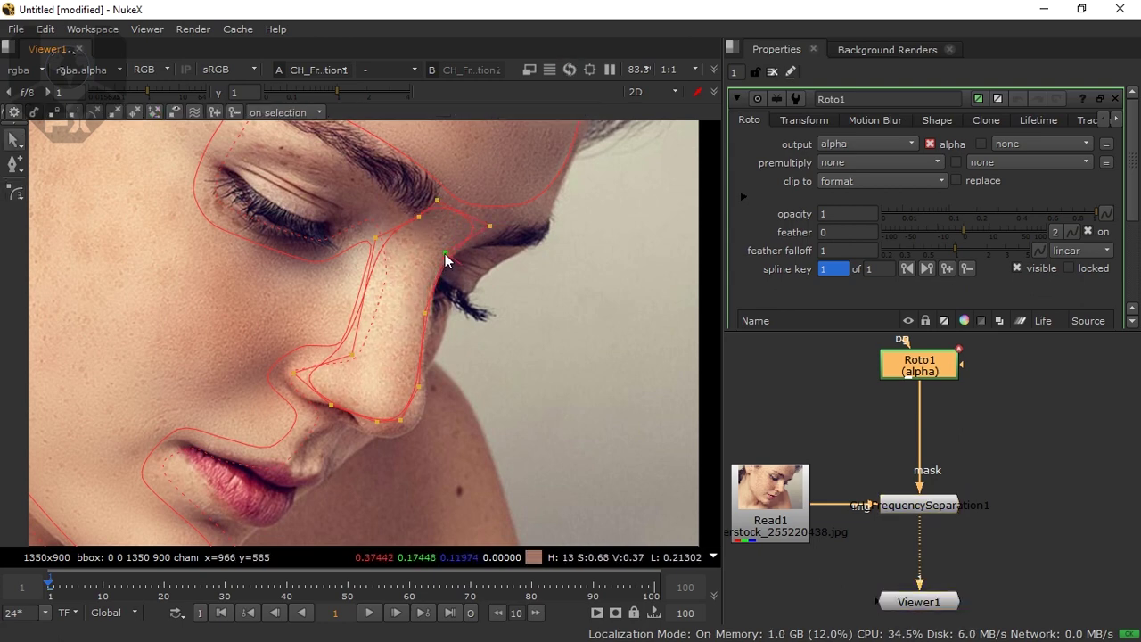
{"action": "left_click_drag", "start_coordinate": [421, 311], "coordinate": [433, 311]}
{"action": "left_click", "coordinate": [429, 314]}
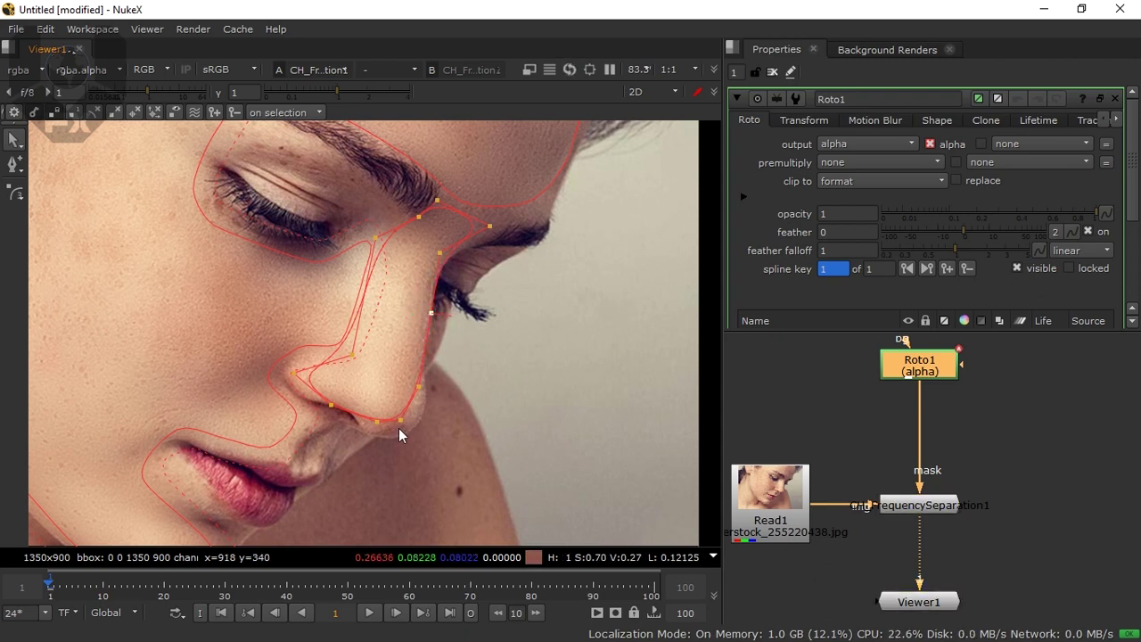
{"action": "left_click_drag", "start_coordinate": [377, 422], "coordinate": [384, 431]}
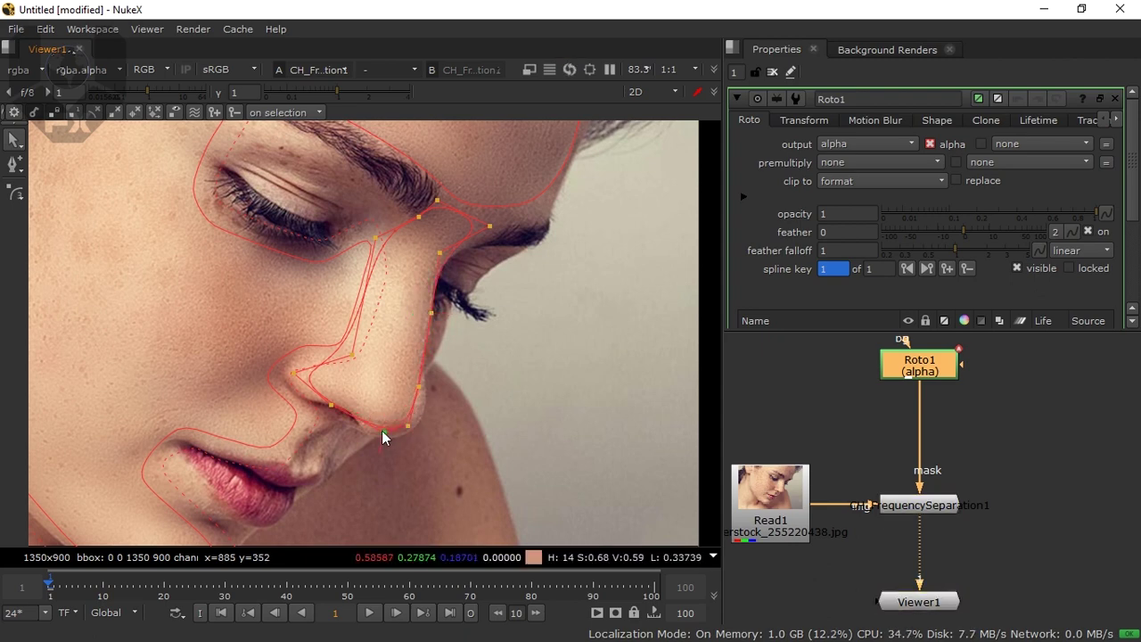
{"action": "left_click_drag", "start_coordinate": [291, 371], "coordinate": [267, 377]}
{"action": "left_click_drag", "start_coordinate": [355, 354], "coordinate": [344, 354]}
{"action": "middle_click_drag", "start_coordinate": [371, 284], "coordinate": [127, 271]}
{"action": "scroll", "coordinate": [390, 391], "scroll_direction": "down", "scroll_amount": 8}
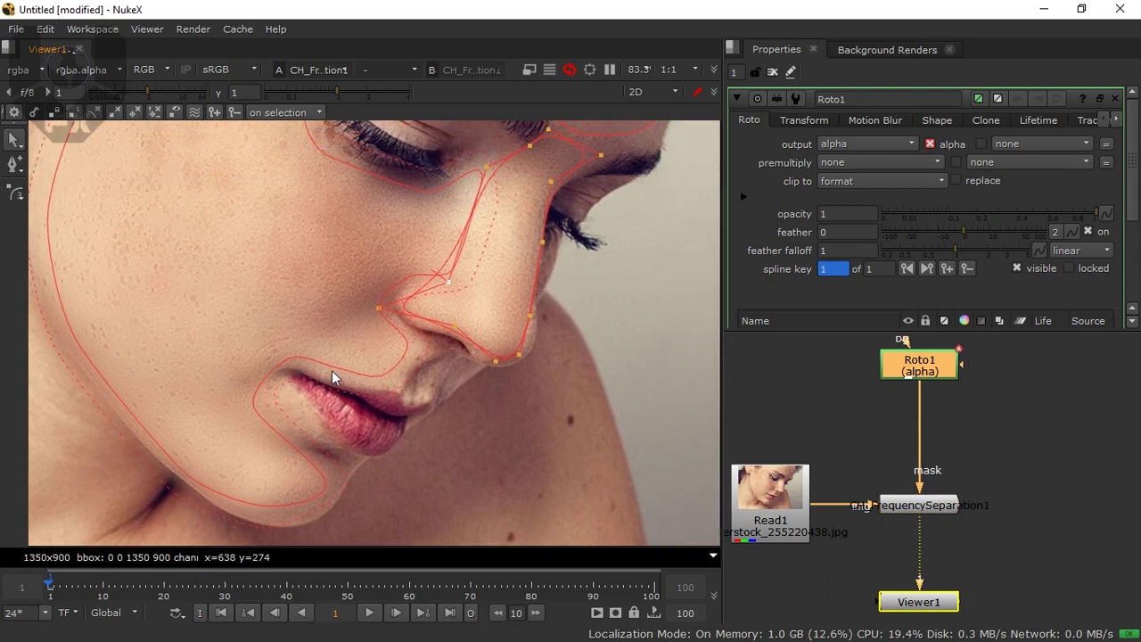
Centre the face and close the Roto1 properties so mask outlines are hidden
{"action": "scroll", "coordinate": [390, 241], "scroll_direction": "up", "scroll_amount": 7}
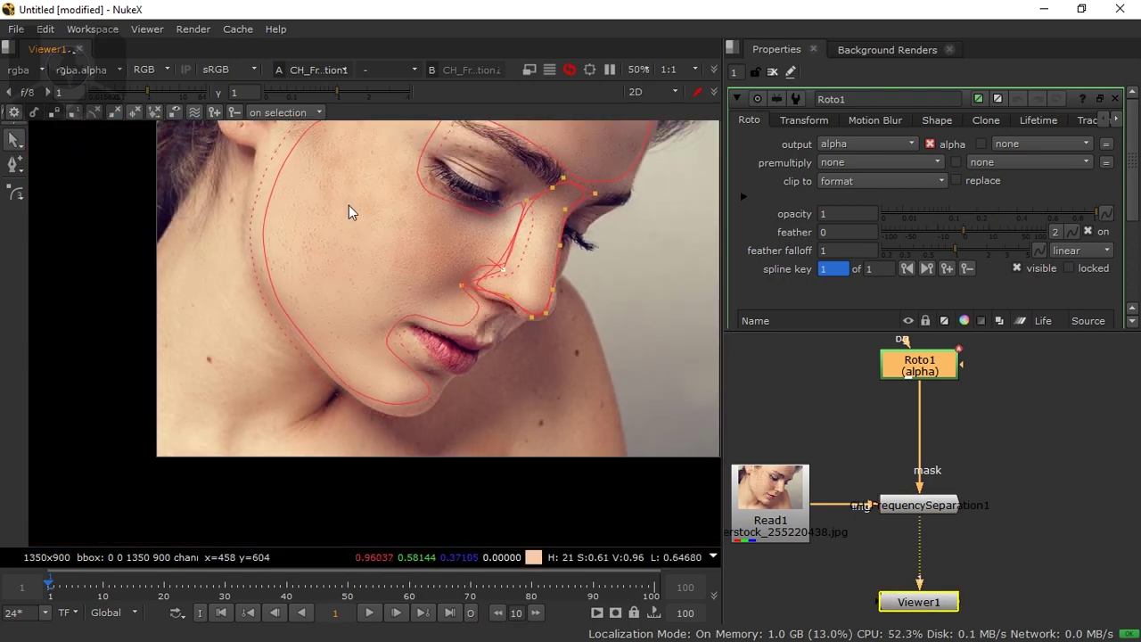
{"action": "scroll", "coordinate": [282, 290], "scroll_direction": "down", "scroll_amount": 3}
{"action": "middle_click_drag", "start_coordinate": [505, 412], "coordinate": [410, 399]}
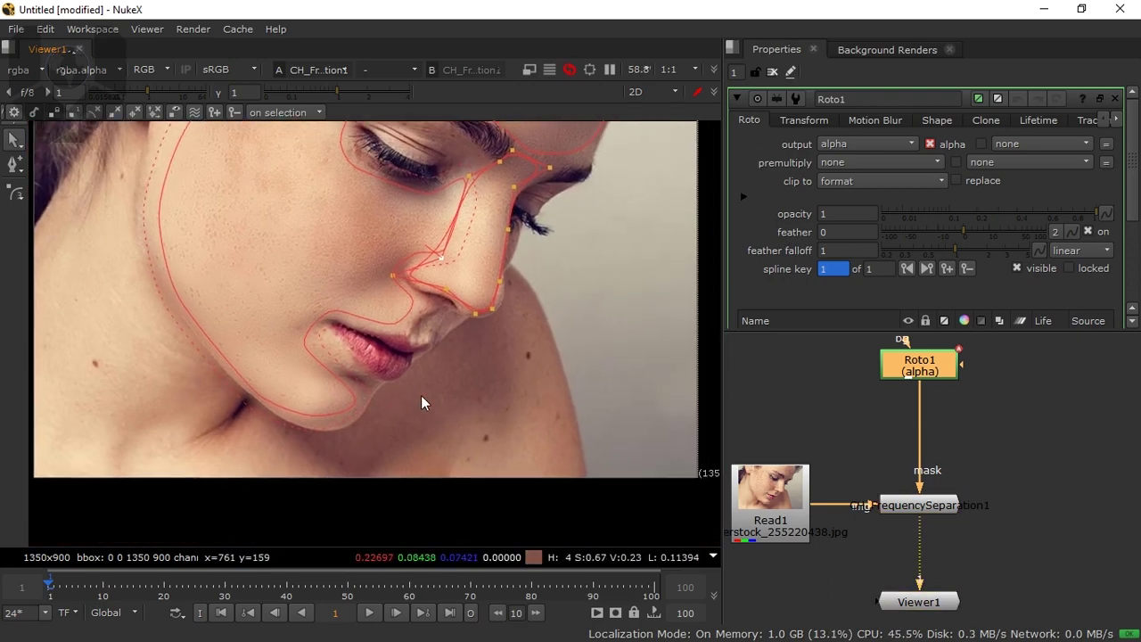
{"action": "left_click", "coordinate": [772, 73]}
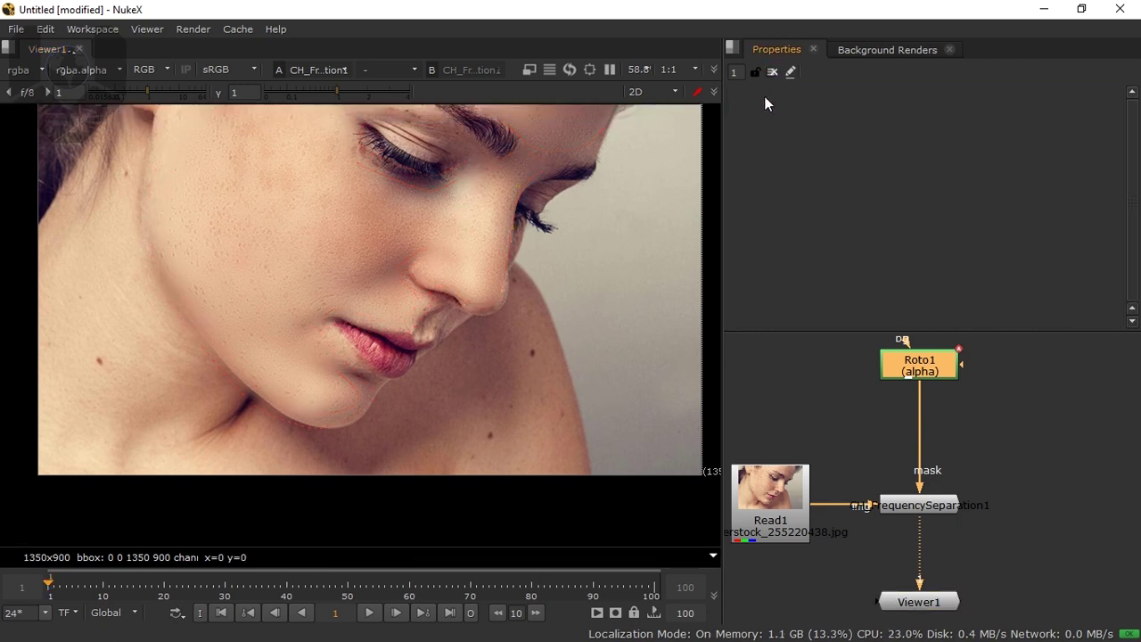
Zoom the Viewer to 100% on the eye and eyebrow
{"action": "scroll", "coordinate": [256, 289], "scroll_direction": "down", "scroll_amount": 4}
{"action": "scroll", "coordinate": [311, 270], "scroll_direction": "up", "scroll_amount": 1}
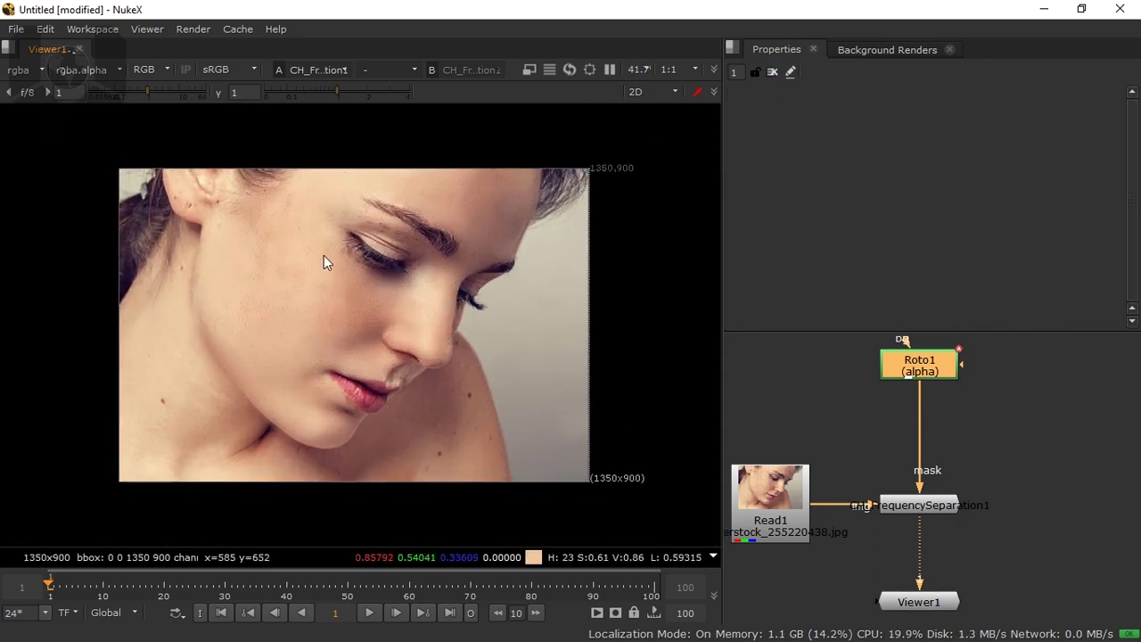
{"action": "scroll", "coordinate": [275, 207], "scroll_direction": "up", "scroll_amount": 2}
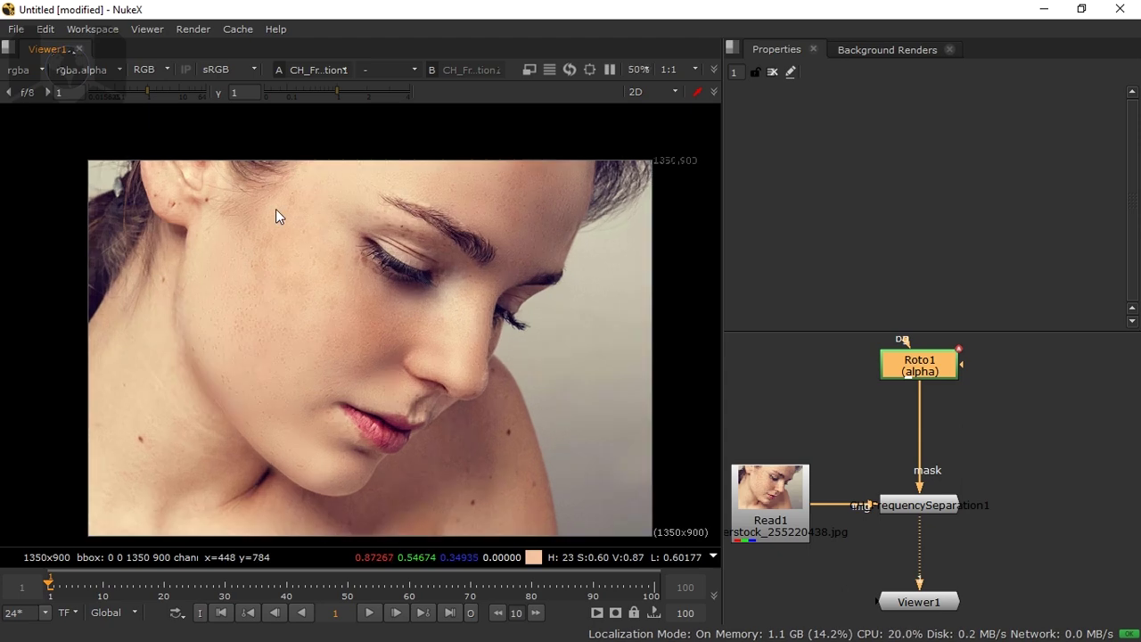
{"action": "scroll", "coordinate": [358, 491], "scroll_direction": "down", "scroll_amount": 1}
{"action": "scroll", "coordinate": [418, 309], "scroll_direction": "up", "scroll_amount": 4}
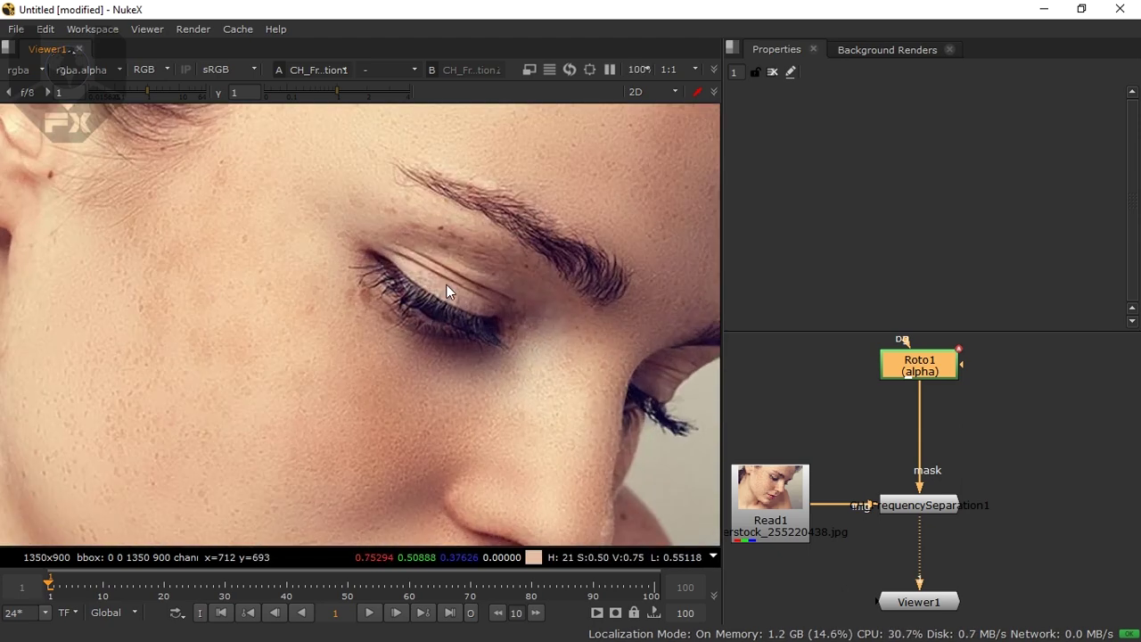
In Roto1, draw a closed B-spline shape over the upper eyelid beneath the eyebrow
{"action": "double_click", "coordinate": [901, 504]}
{"action": "double_click", "coordinate": [922, 373]}
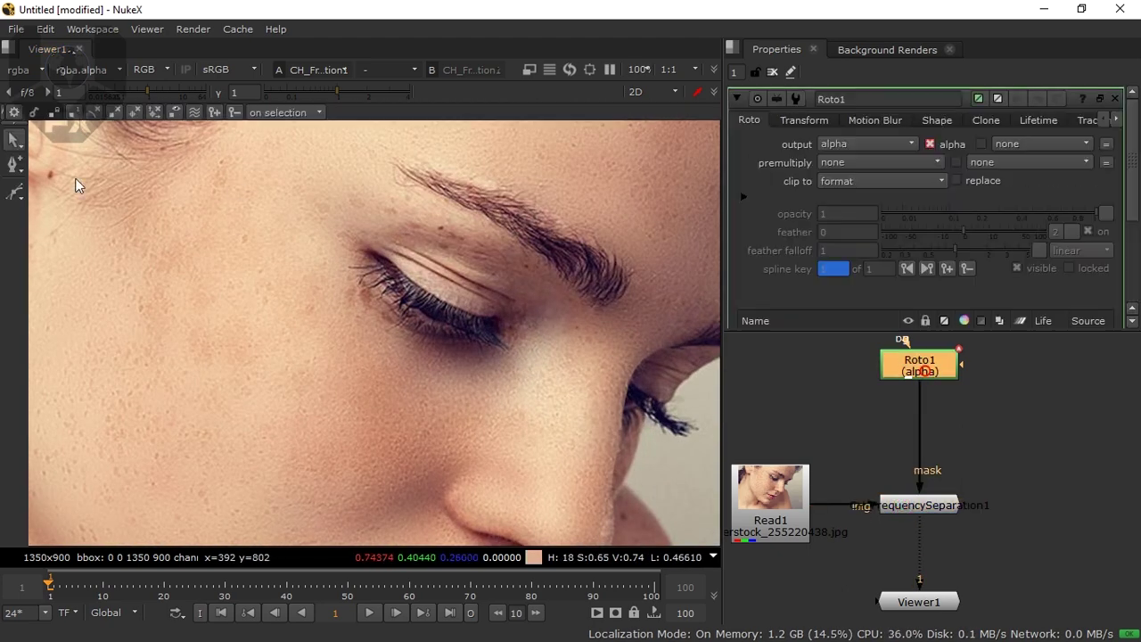
{"action": "left_click", "coordinate": [16, 192]}
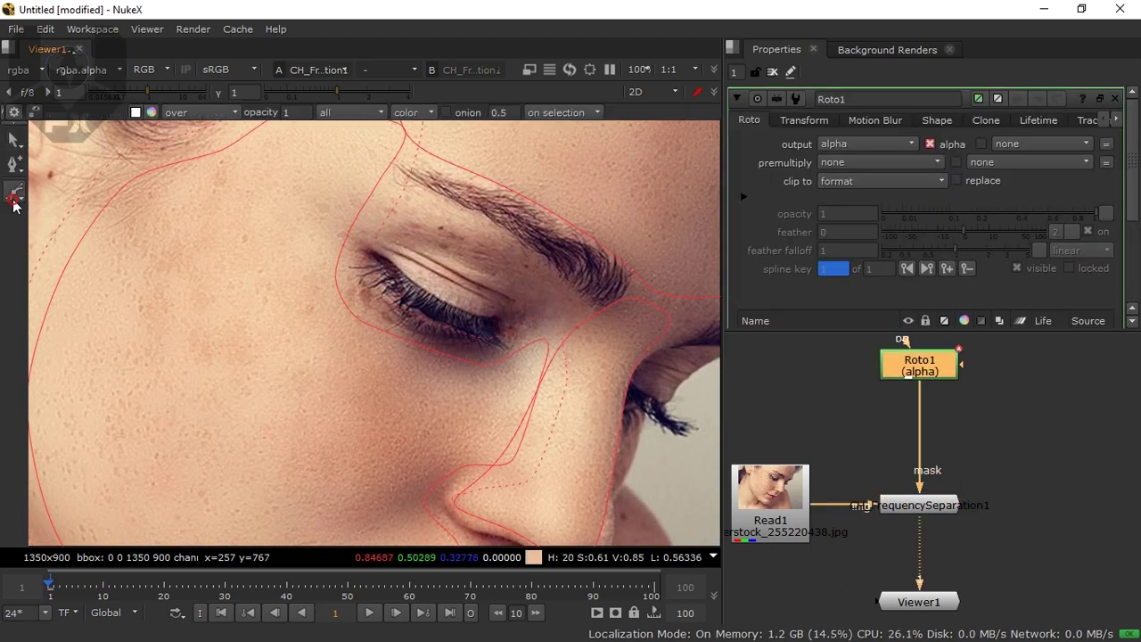
{"action": "left_click", "coordinate": [418, 204]}
{"action": "left_click", "coordinate": [486, 230]}
{"action": "left_click", "coordinate": [539, 263]}
{"action": "left_click", "coordinate": [559, 290]}
{"action": "left_click", "coordinate": [542, 296]}
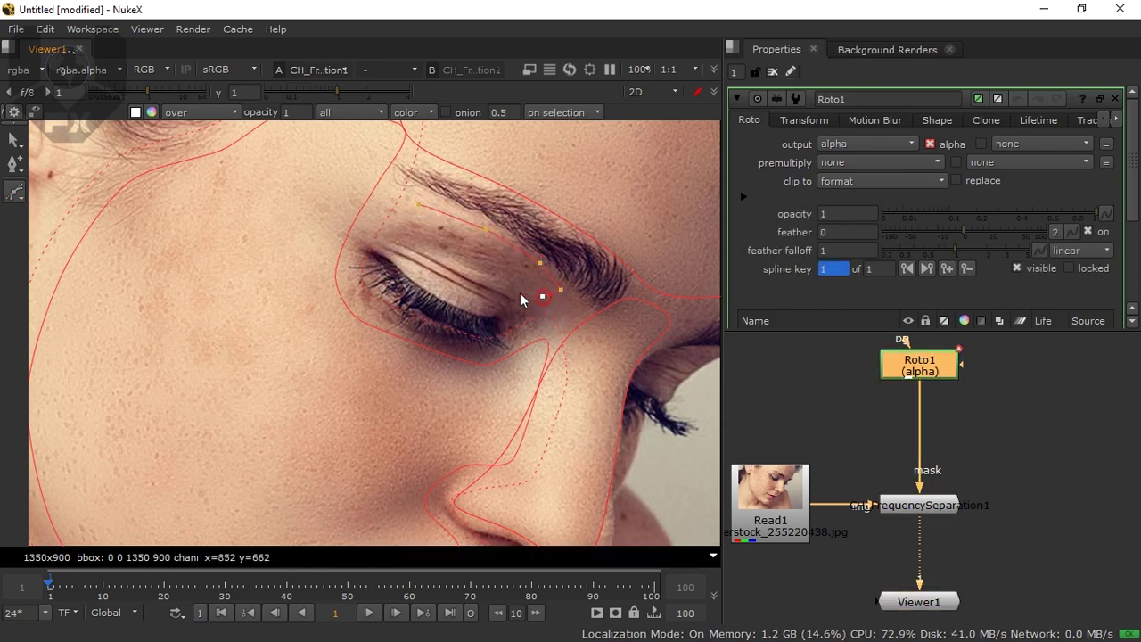
{"action": "left_click", "coordinate": [496, 285]}
{"action": "left_click", "coordinate": [410, 250]}
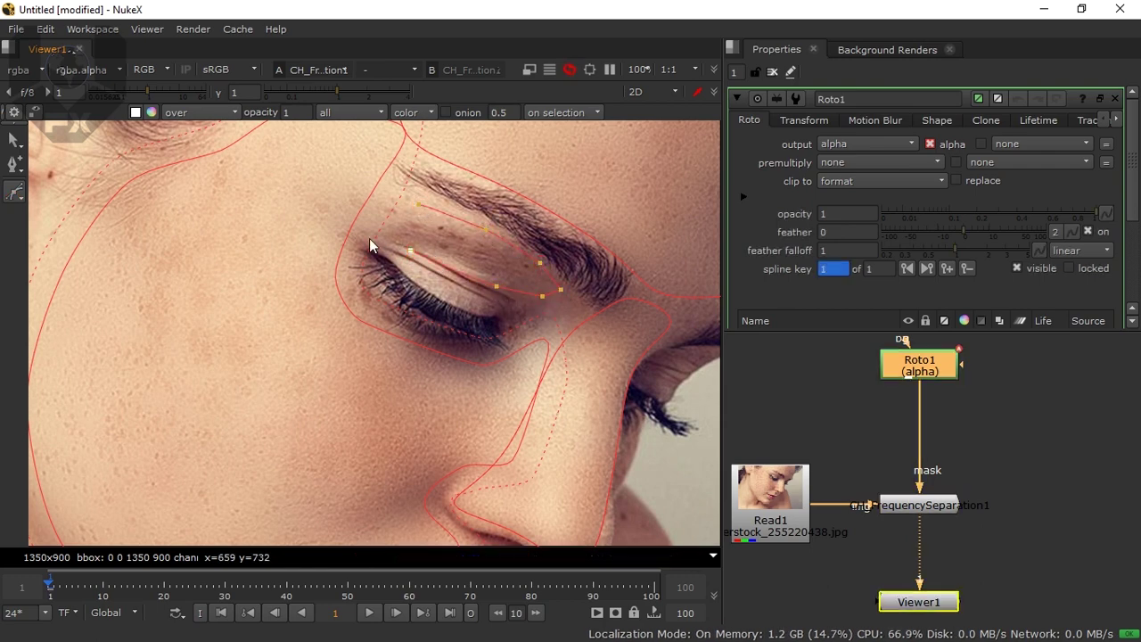
{"action": "left_click", "coordinate": [420, 206]}
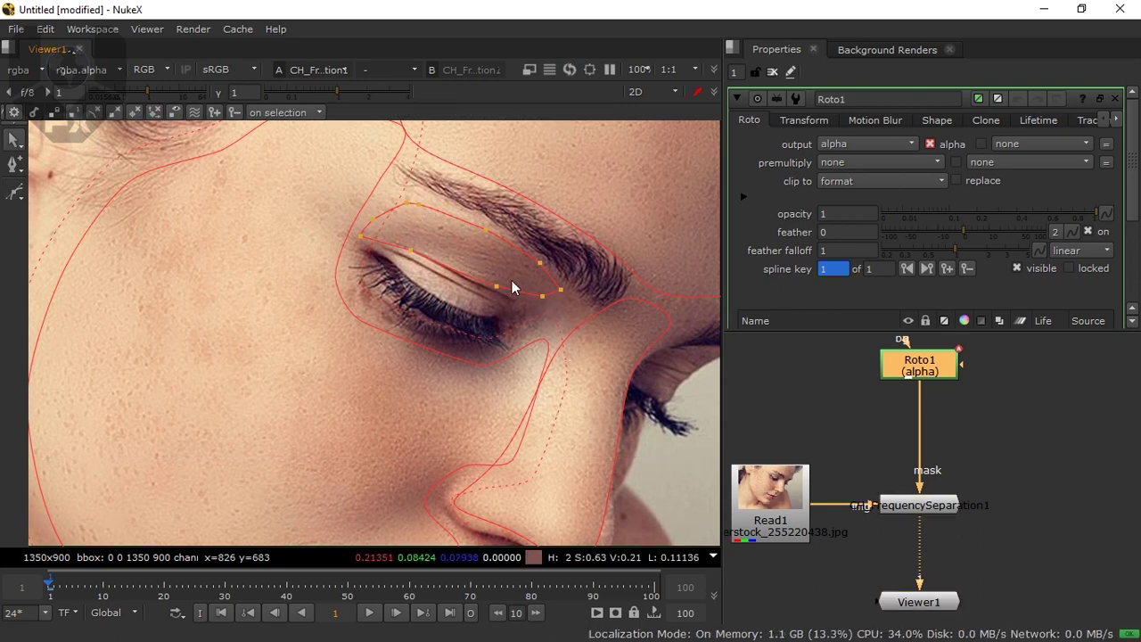
Deselect Roto1 and close its properties to hide the mask outlines
{"action": "left_click", "coordinate": [774, 441]}
{"action": "left_click", "coordinate": [788, 73]}
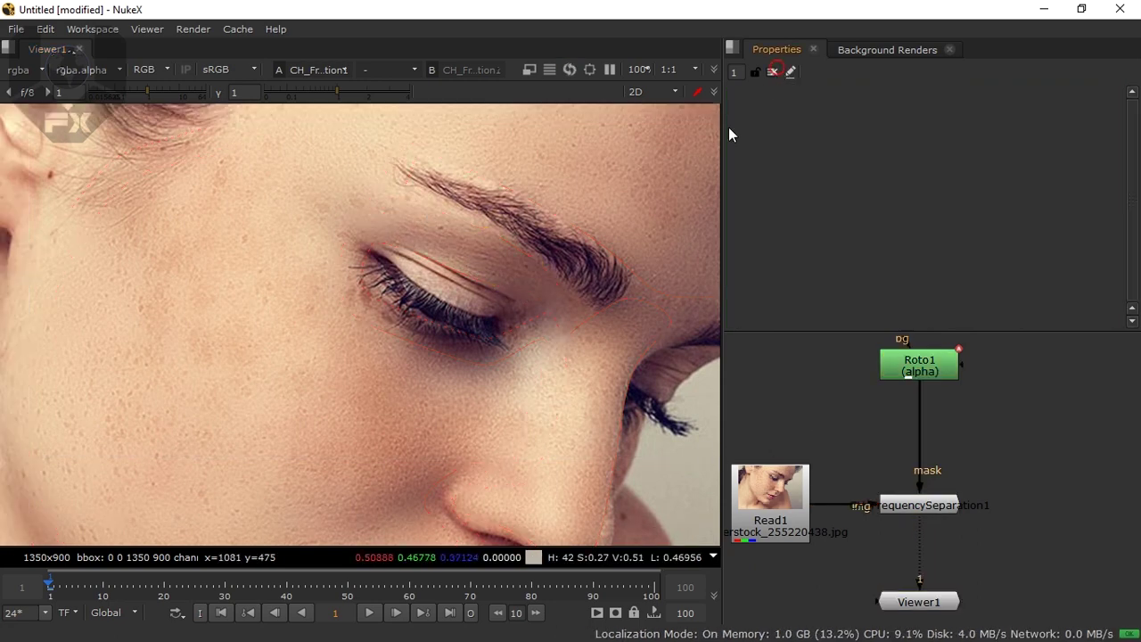
{"action": "scroll", "coordinate": [428, 305], "scroll_direction": "down", "scroll_amount": 5}
Zoom the Viewer out to 50% to see the full 1350x900 portrait
{"action": "scroll", "coordinate": [328, 318], "scroll_direction": "up", "scroll_amount": 2}
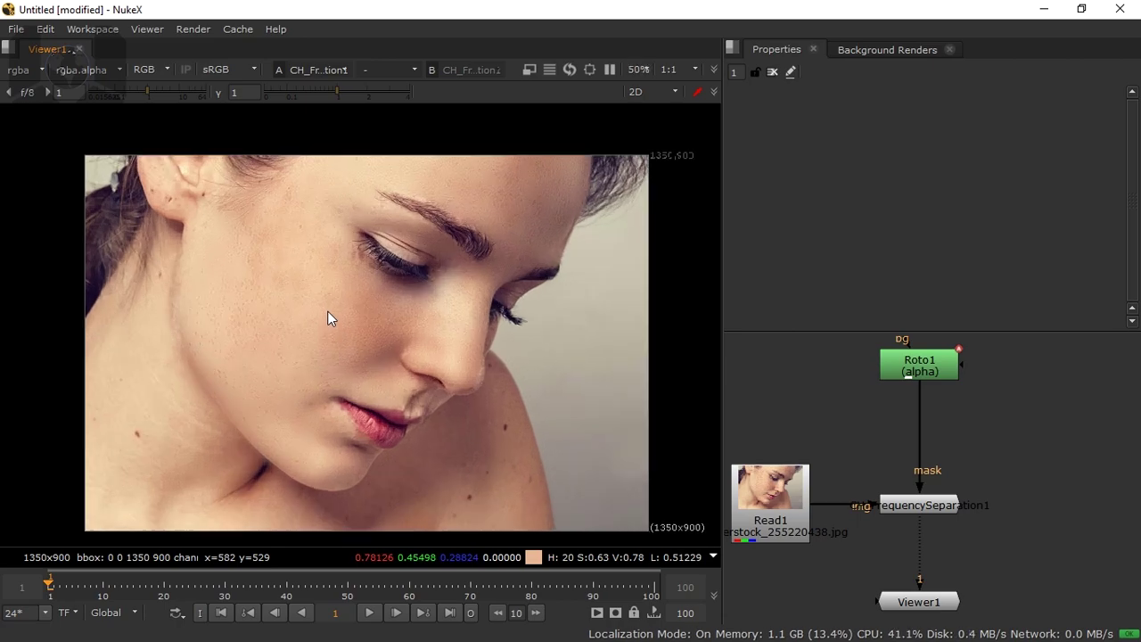